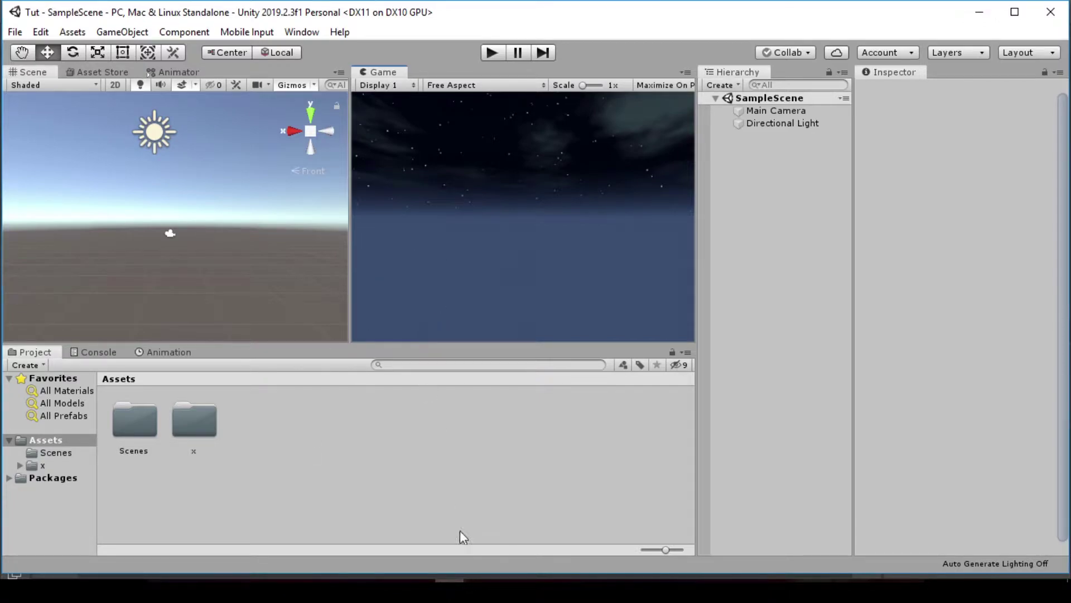
- Create a new document from the Custom 32×32 px, 72 ppi recent preset
key("alt+Tab")
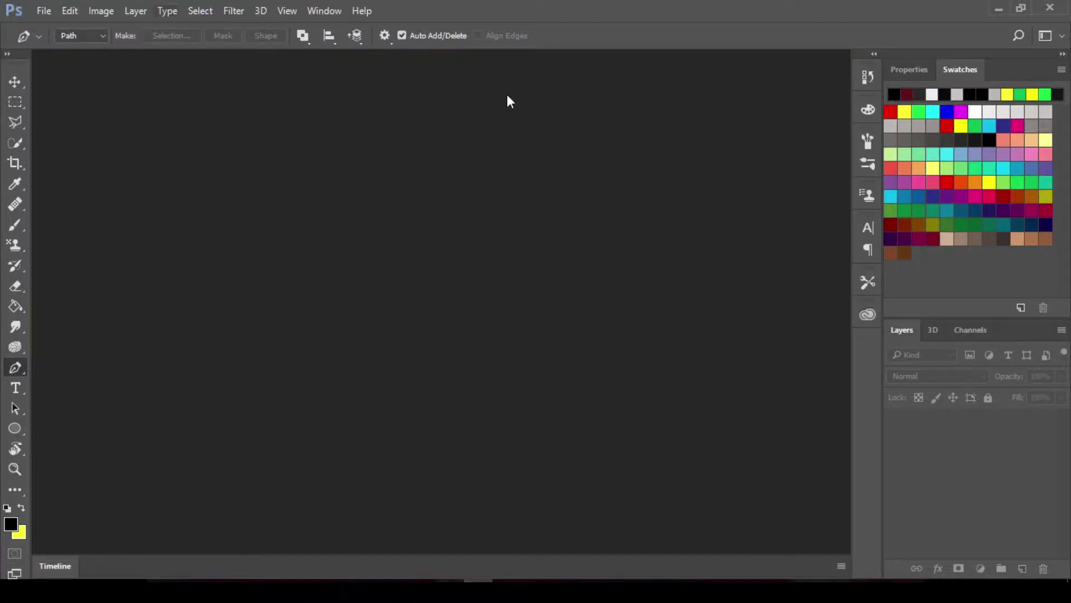
key("alt+f")
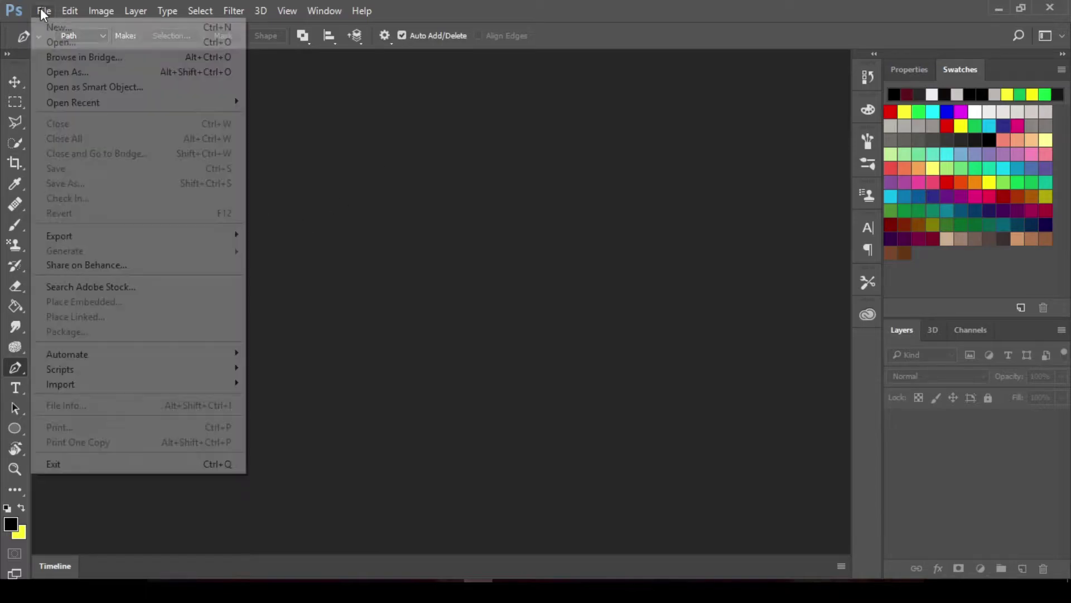
key("Escape")
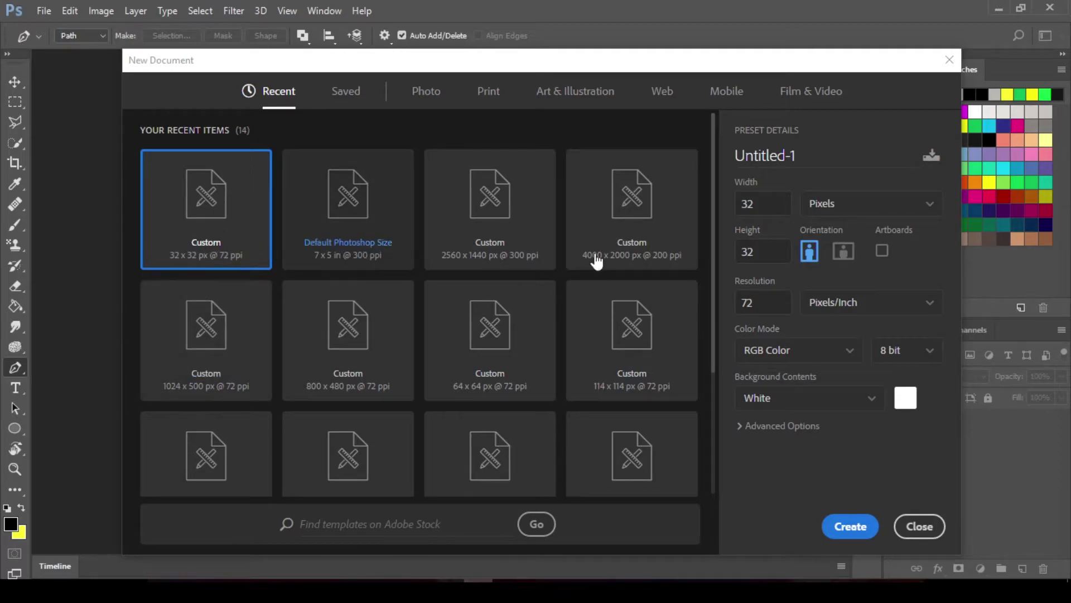
left_click(346, 257)
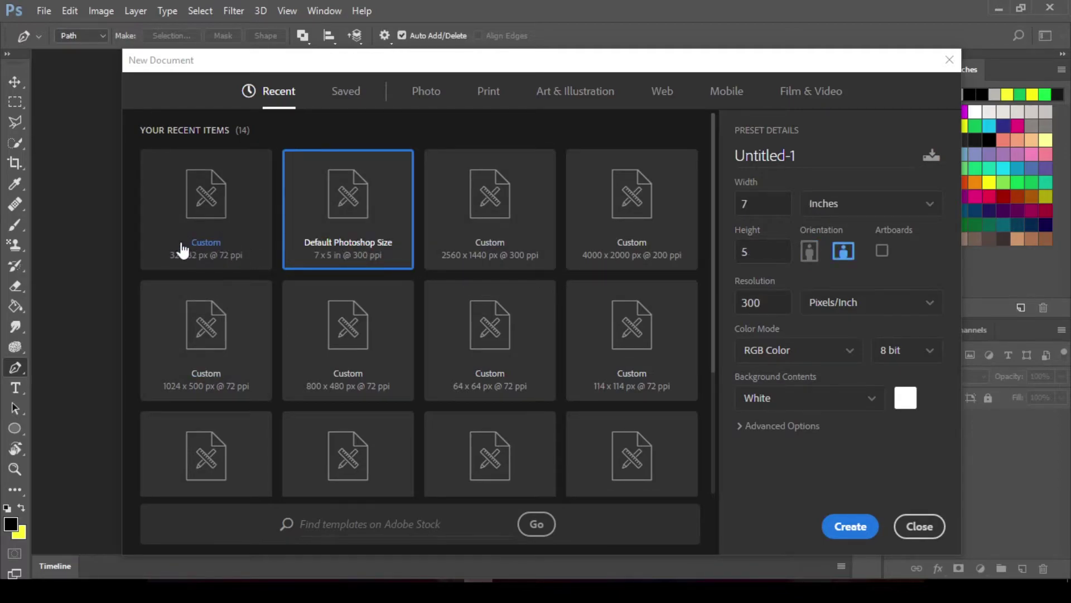
left_click(184, 204)
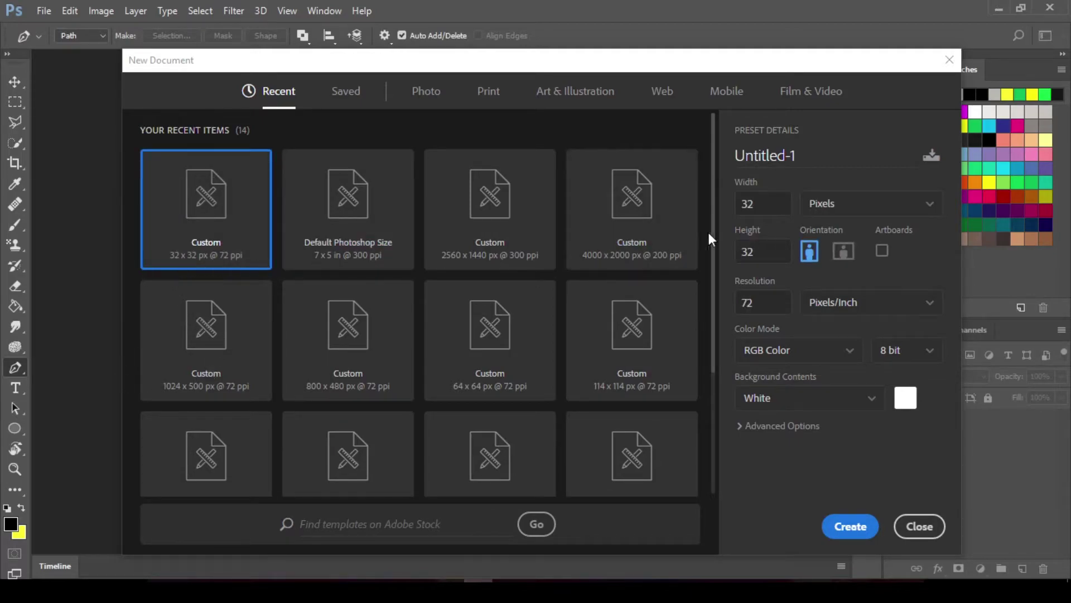
left_click(842, 526)
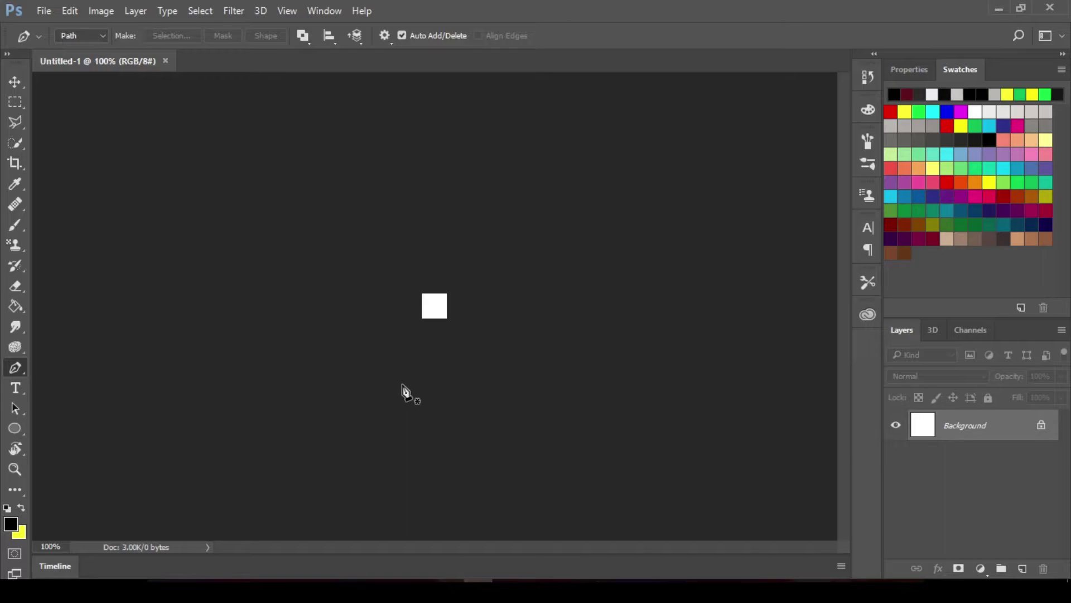
- Unlock the Background, add empty Layer 1, hide Layer 0, and zoom in on the canvas
left_click(1041, 428)
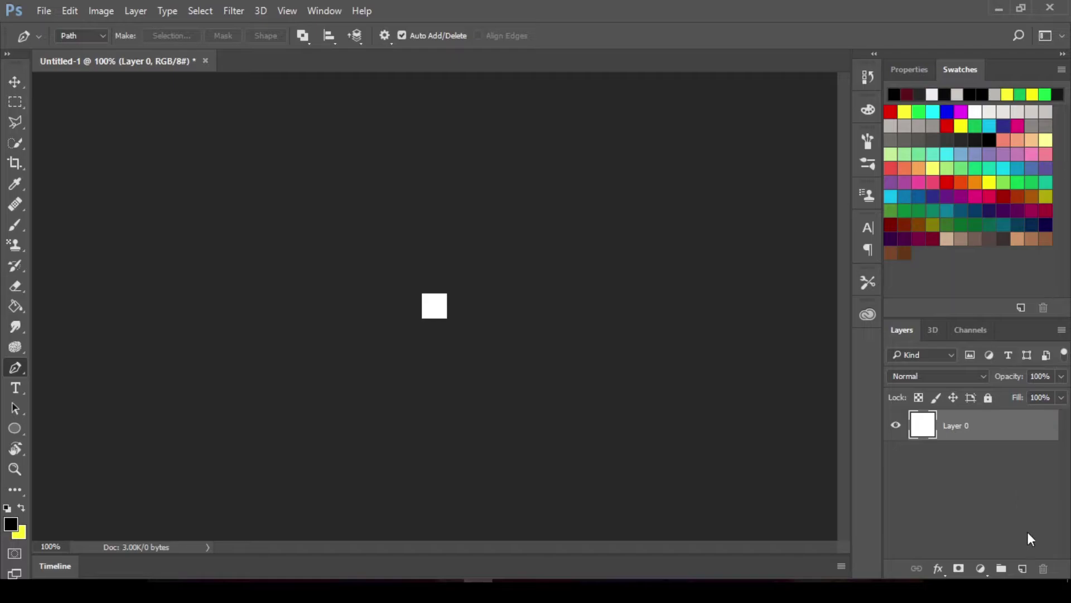
left_click(1022, 569)
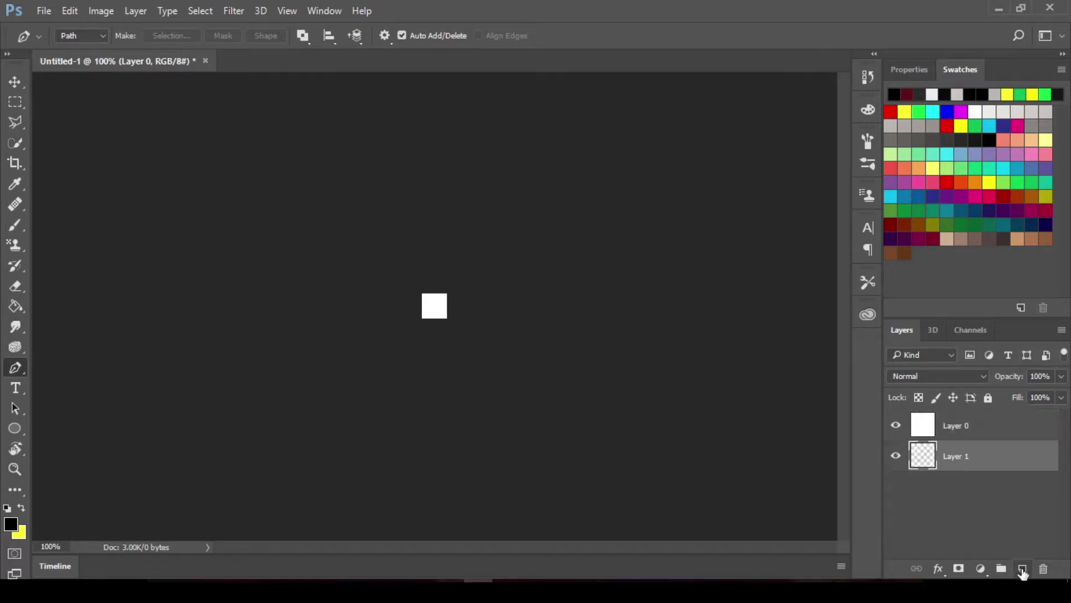
left_click(896, 426)
scroll(453, 329, "up", 10)
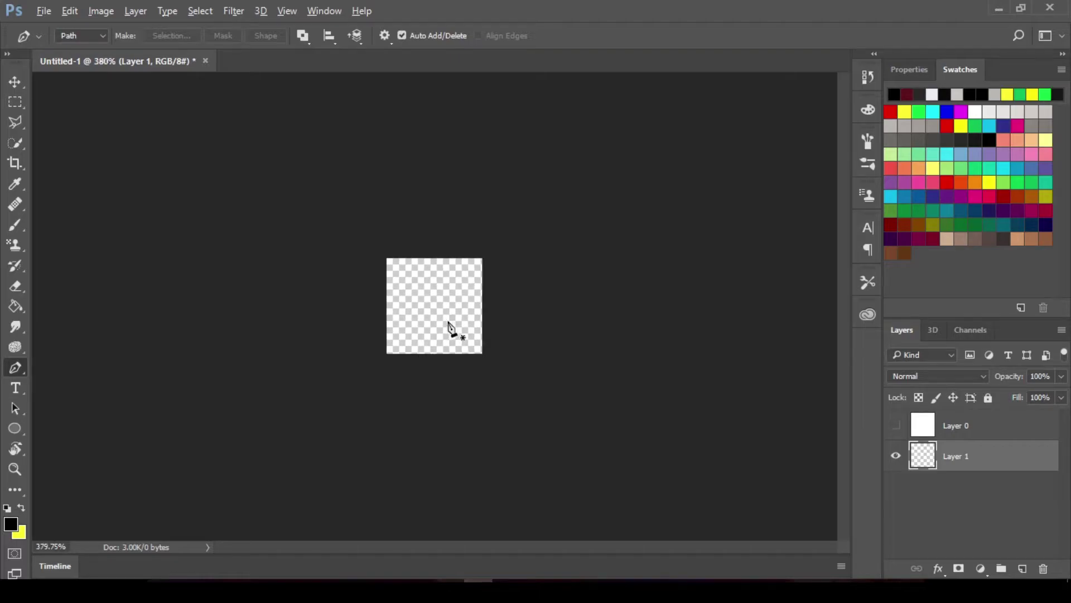
scroll(451, 329, "up", 2)
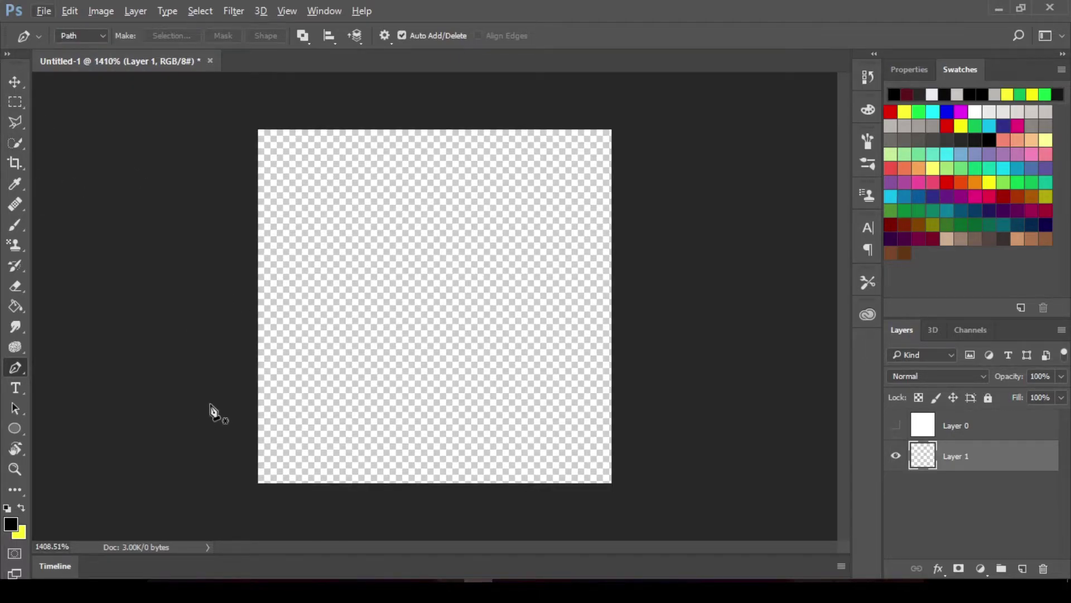
right_click(19, 368)
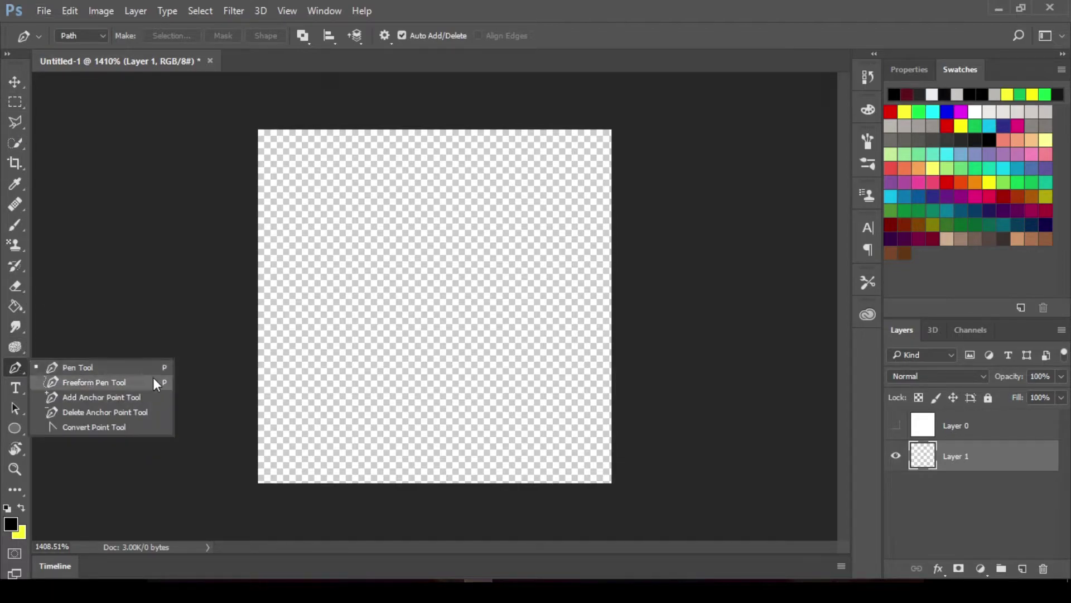
- Trace a closed arrow-pointer path with the standard Pen Tool, undoing misplaced anchors
left_click(114, 367)
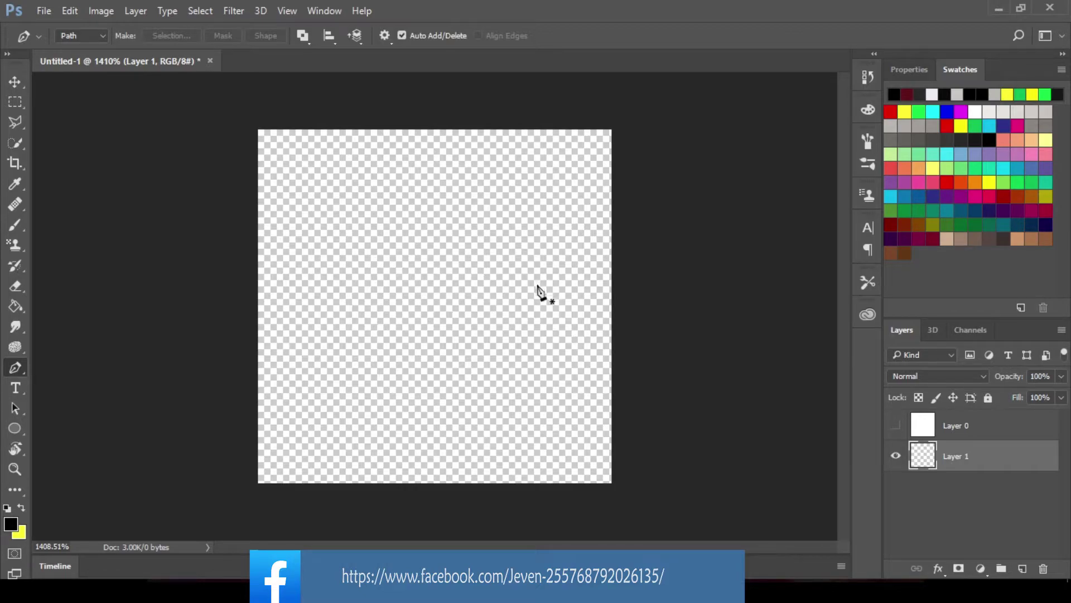
left_click(501, 273)
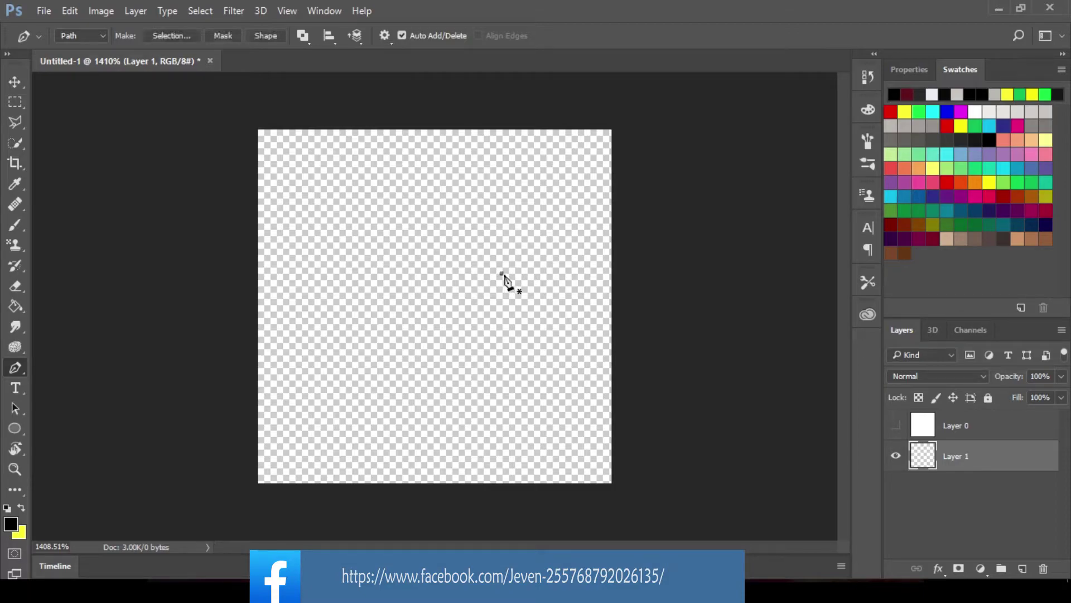
left_click(358, 207)
left_click(379, 340)
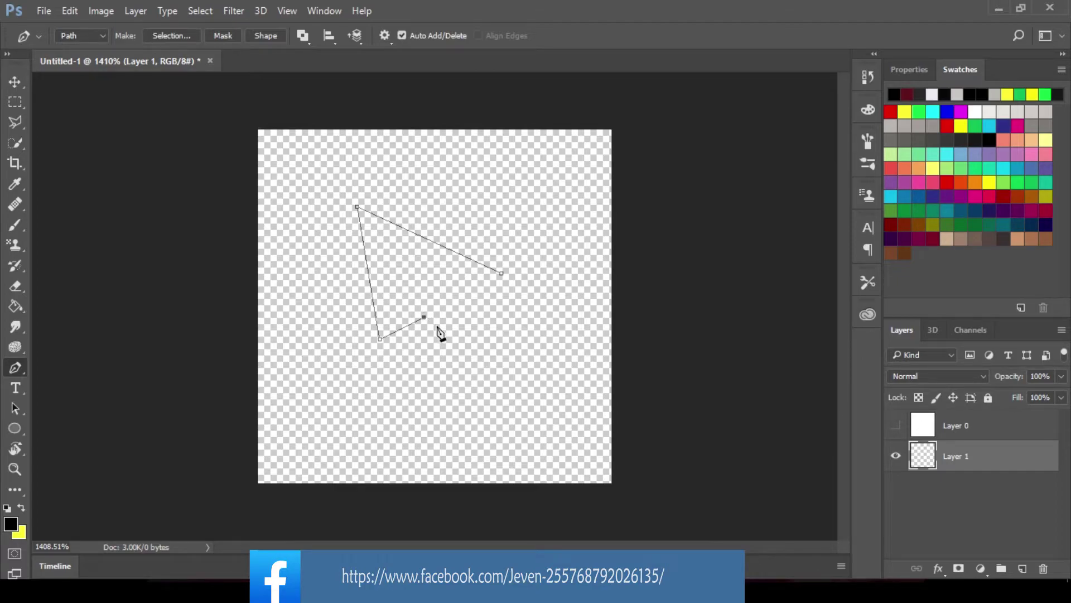
key("ctrl+z")
left_click(424, 307)
key("ctrl+z")
left_click(446, 339)
left_click(467, 328)
left_click(445, 306)
left_click(502, 273)
key("v")
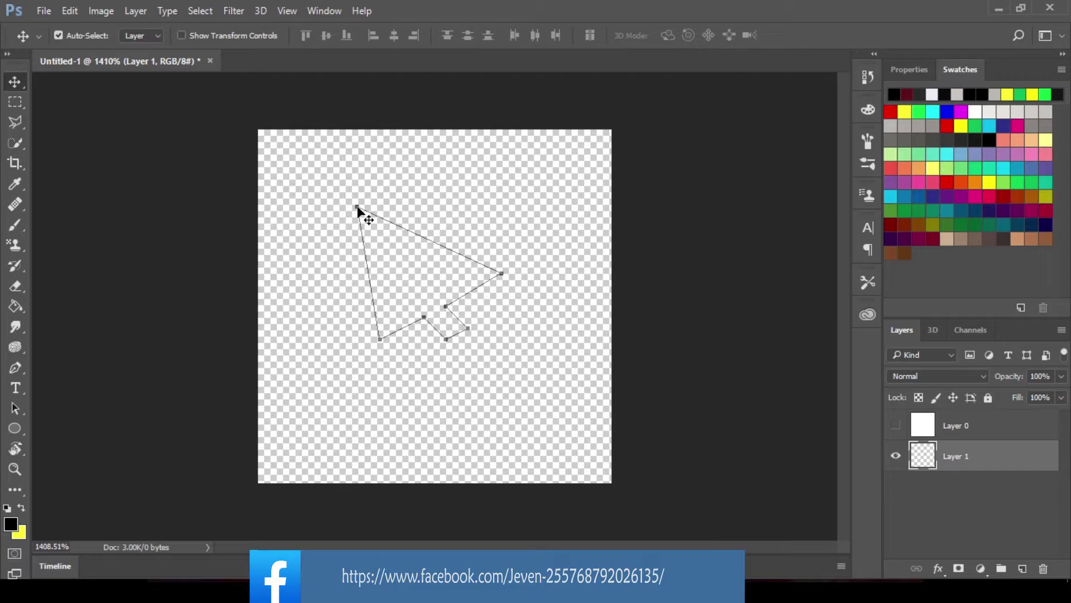
- Fill the arrow path with a custom near-black colour via Fill Path, then delete the path
key("p")
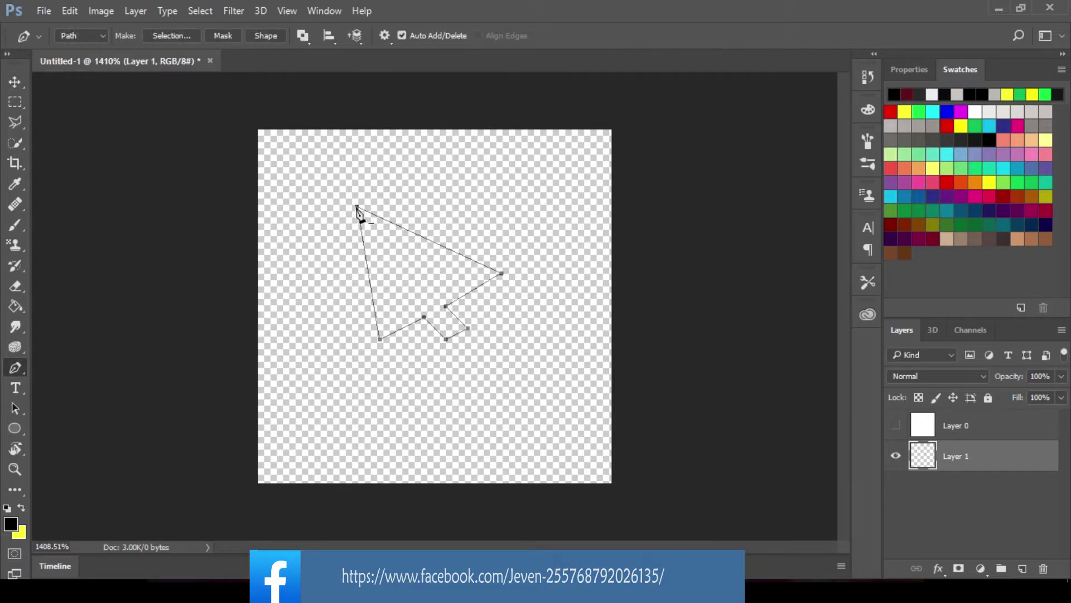
right_click(357, 212)
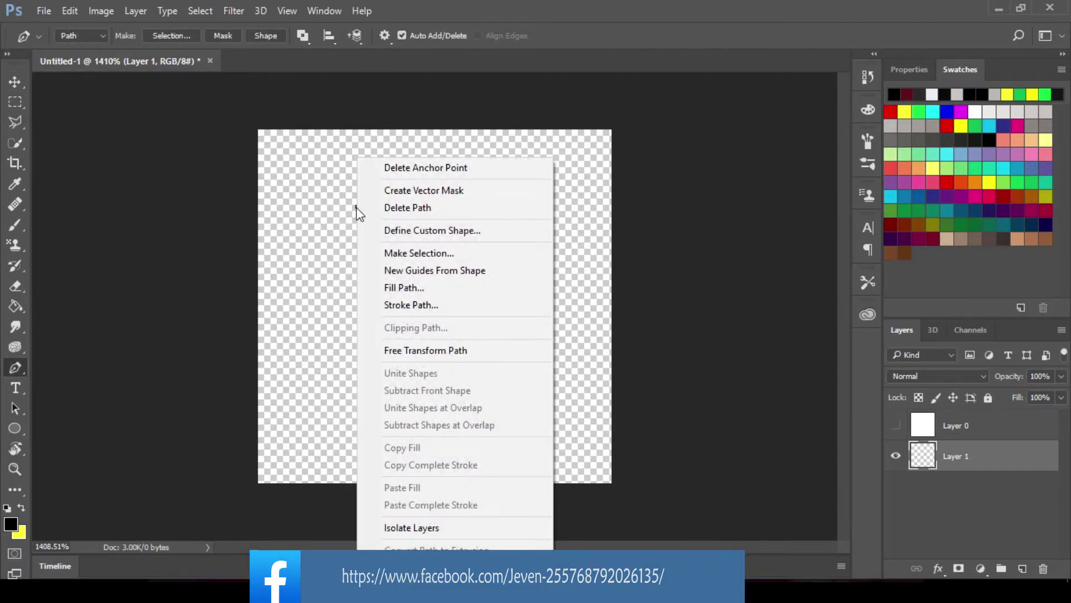
left_click(433, 288)
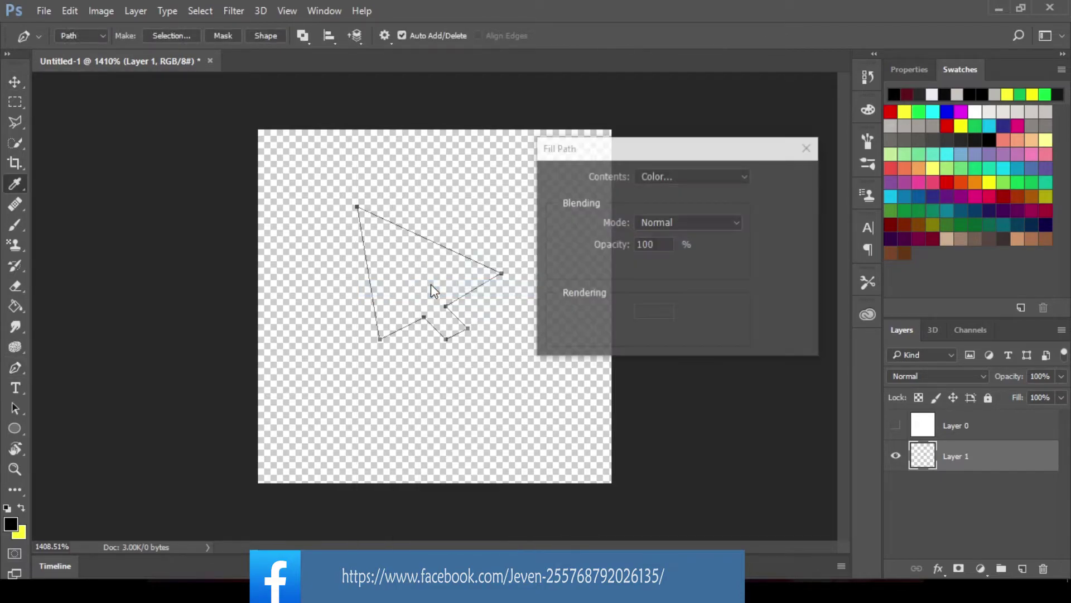
left_click(731, 176)
left_click(692, 212)
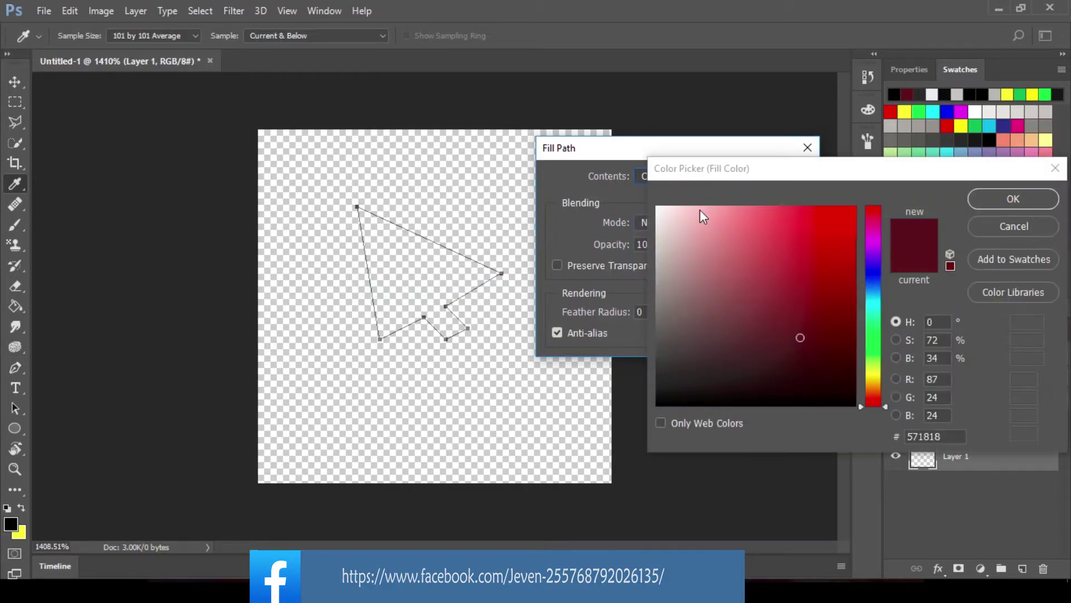
left_click_drag(750, 296, 715, 401)
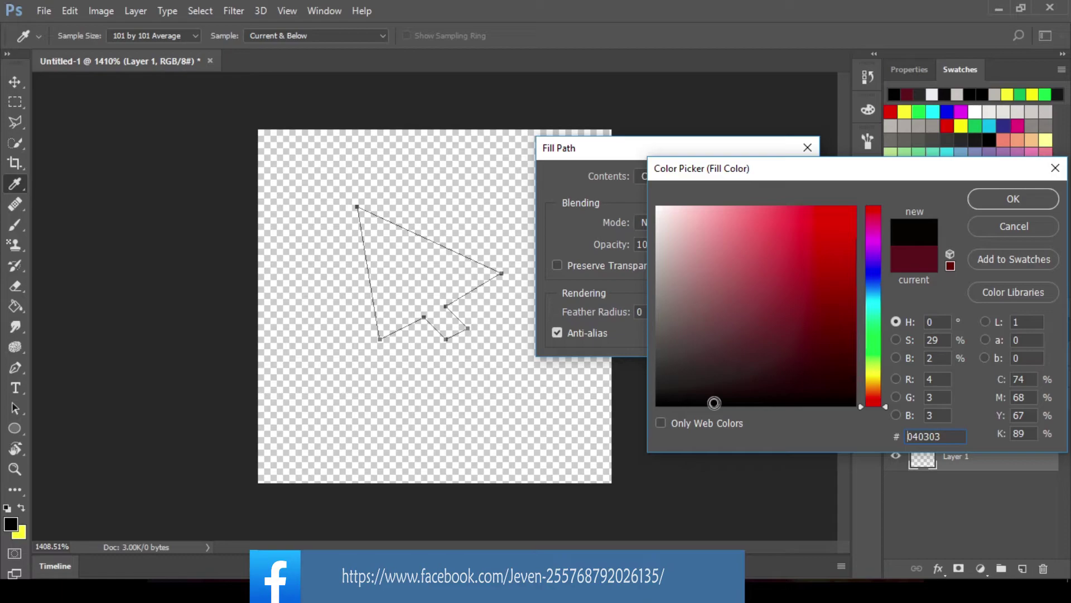
left_click(1013, 200)
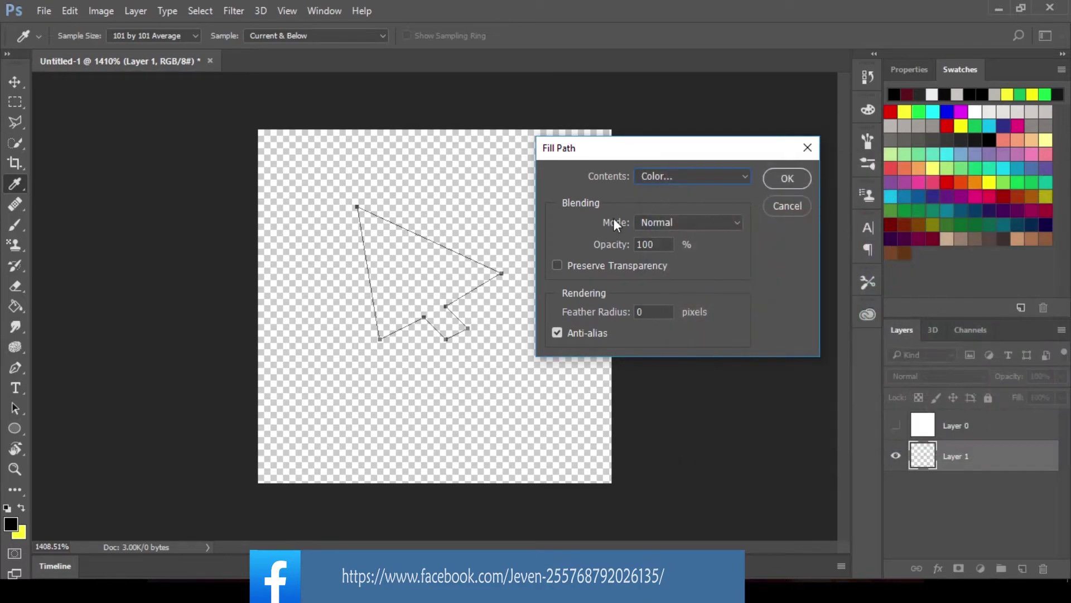
left_click(794, 182)
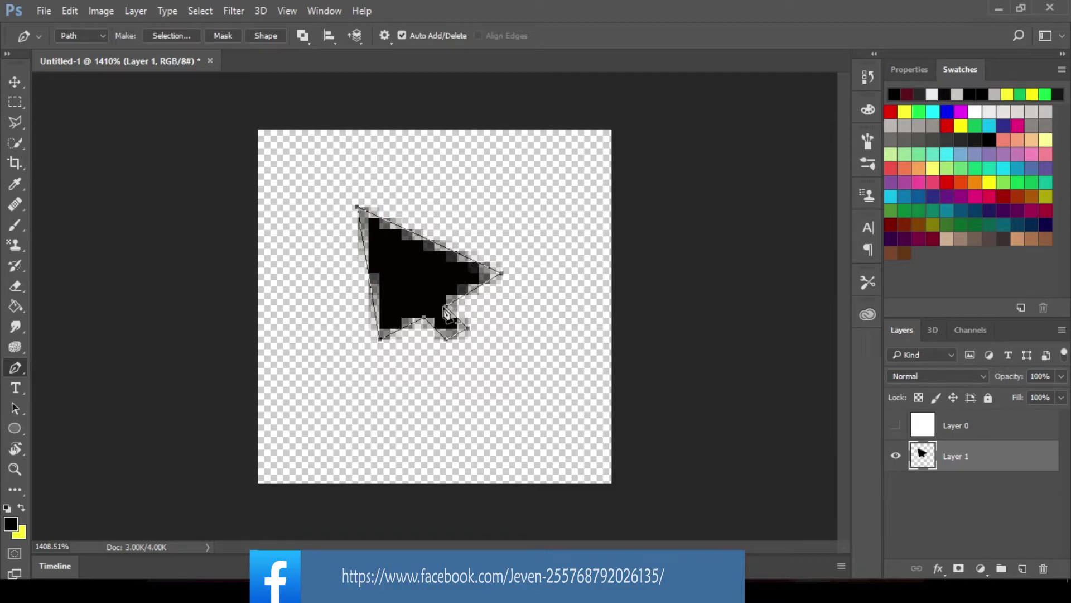
right_click(447, 306)
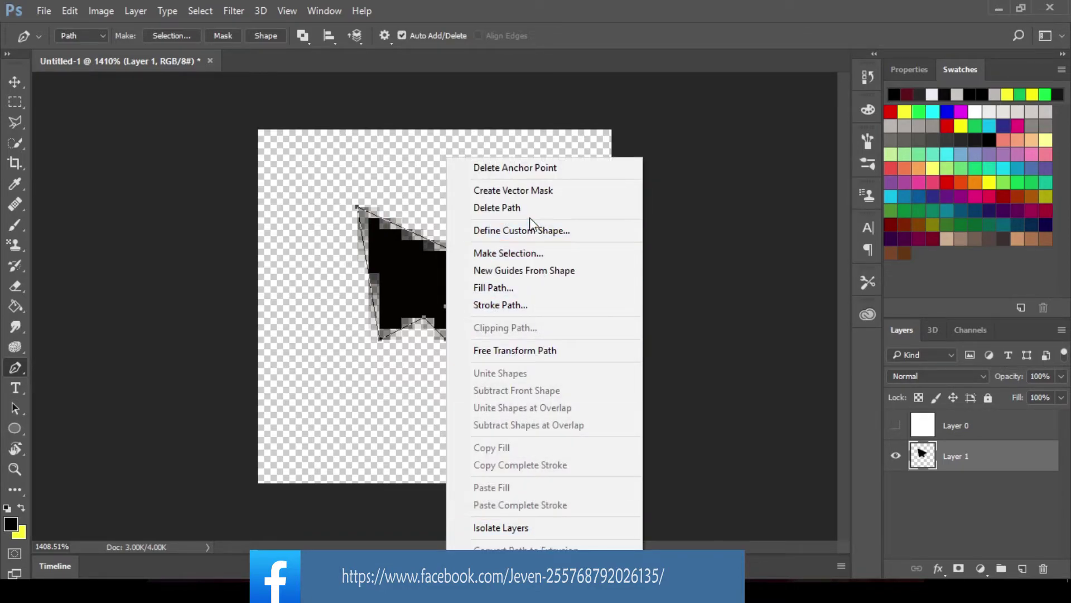
left_click(509, 208)
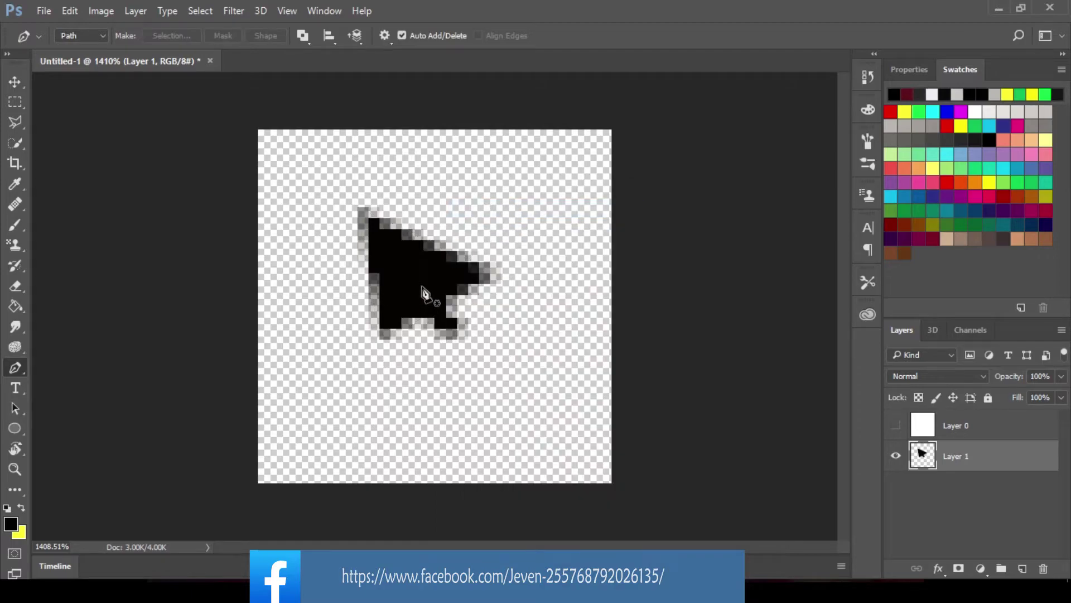
- Free-transform the black arrow up to about 175% and commit the resize
key("v")
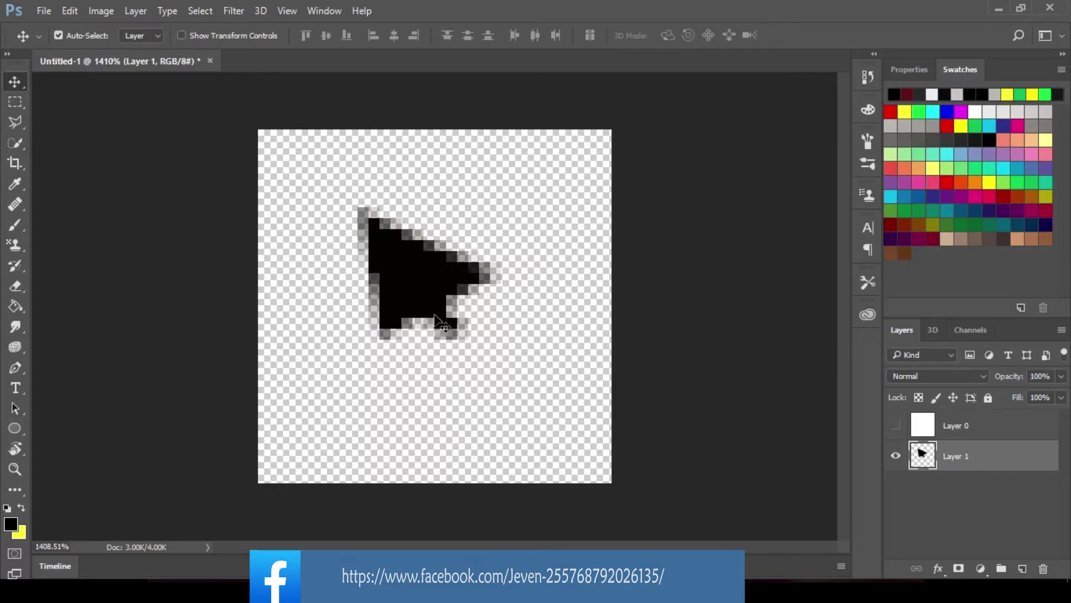
key("ctrl+t")
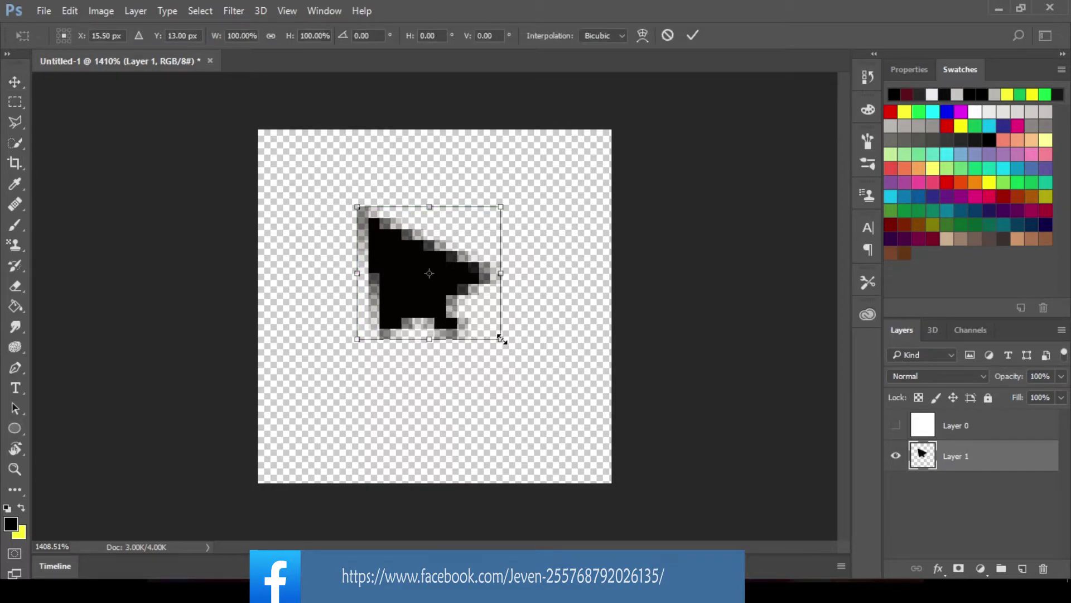
left_click_drag(501, 338, 544, 396)
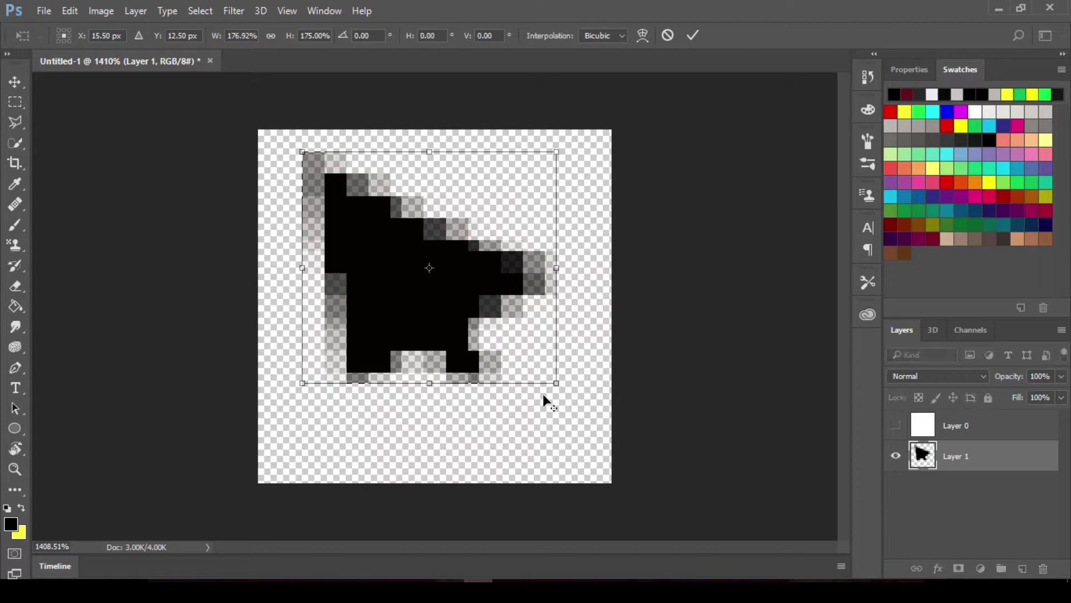
left_click(693, 36)
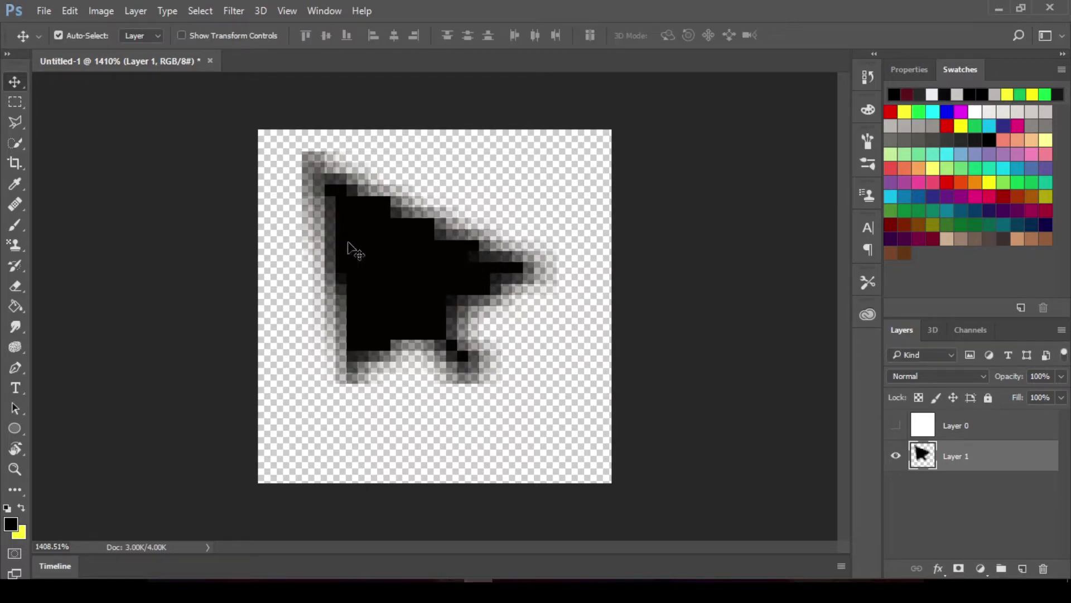
- Select the arrow shape with Quick Selection and set up a Brush with black foreground
key("w")
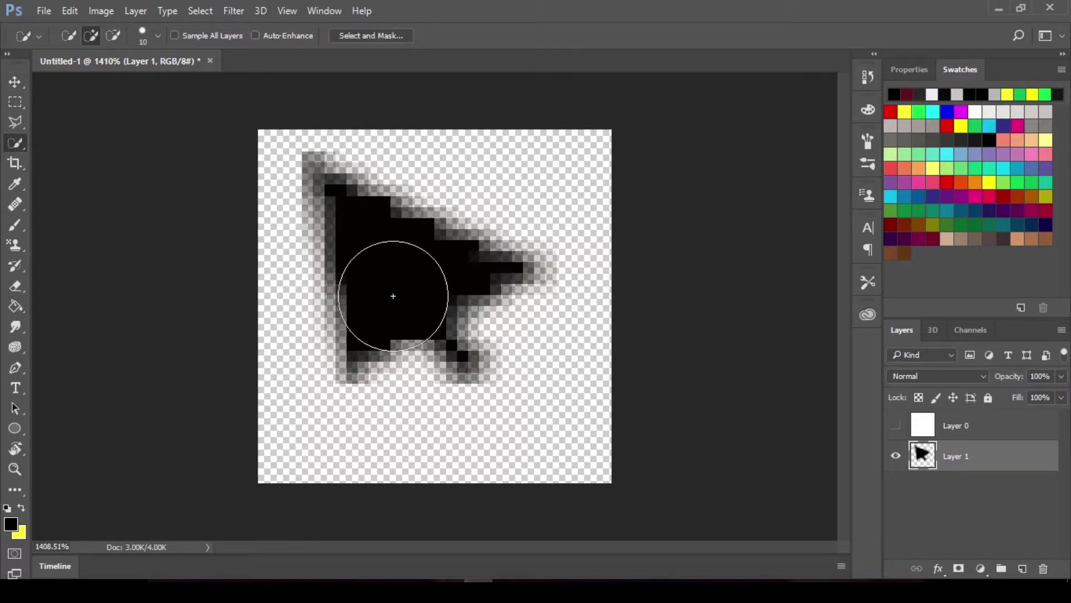
left_click_drag(393, 295, 340, 222)
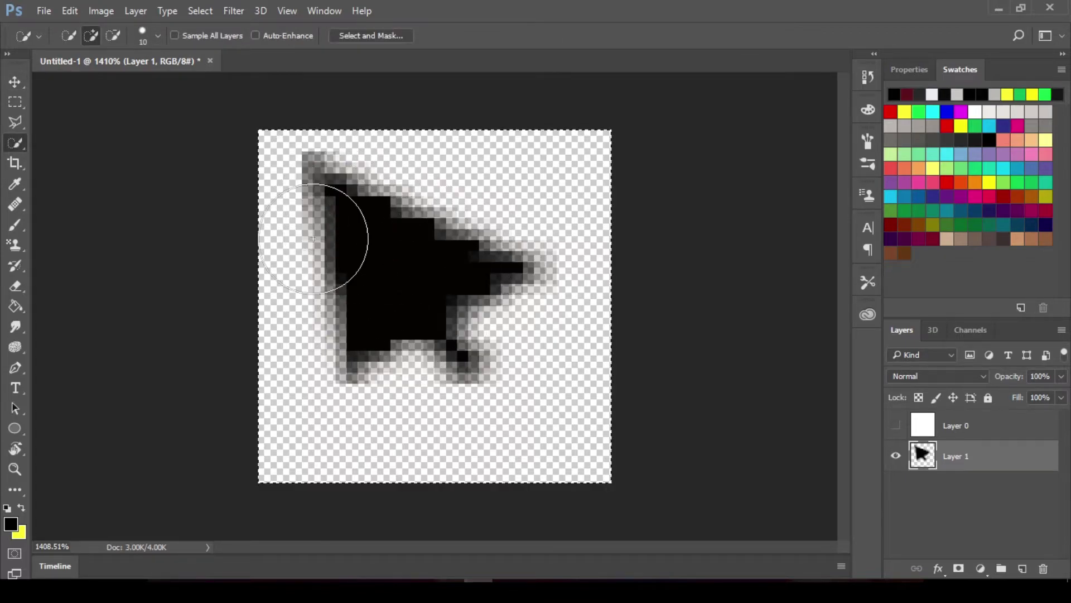
left_click(357, 233)
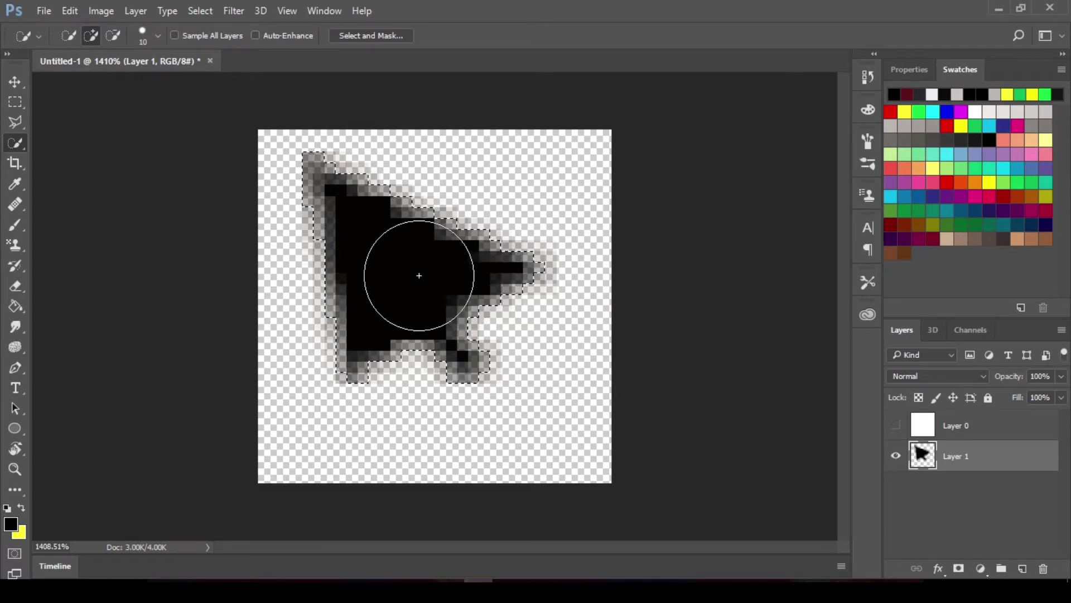
key("b")
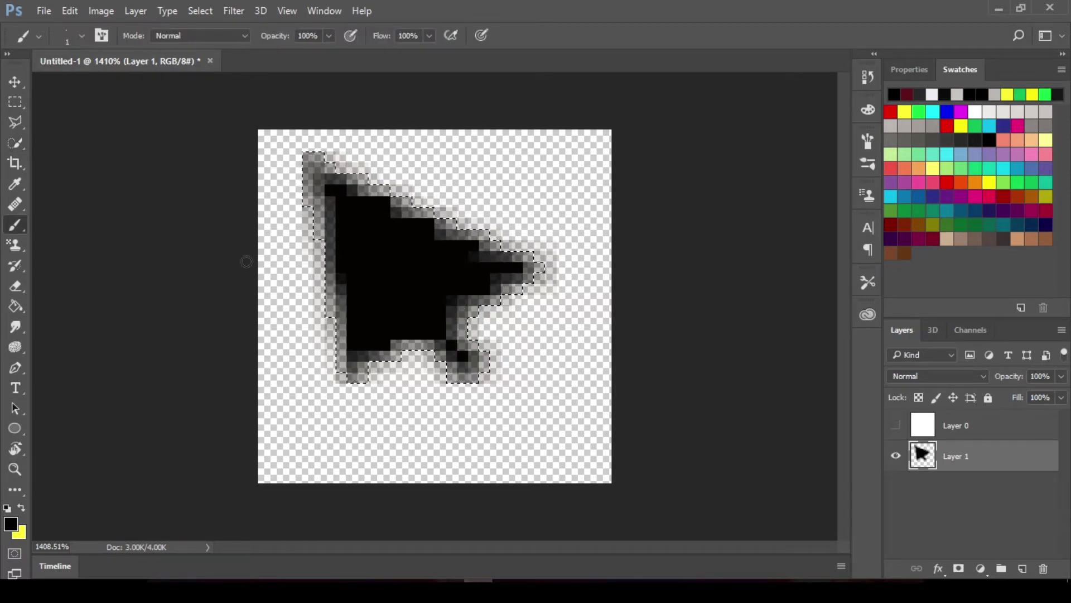
left_click(11, 524)
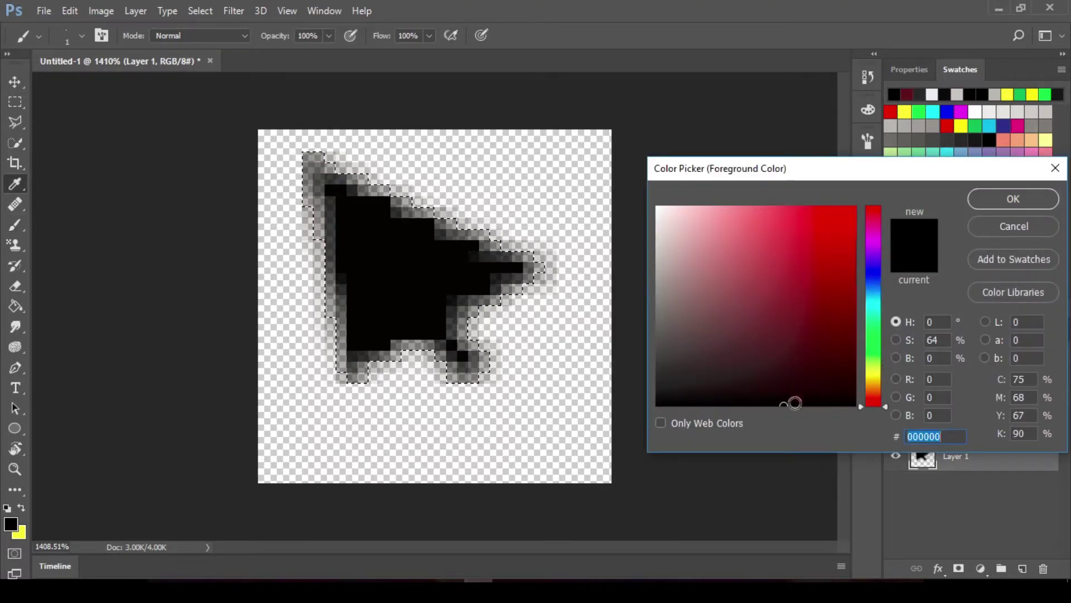
left_click(983, 198)
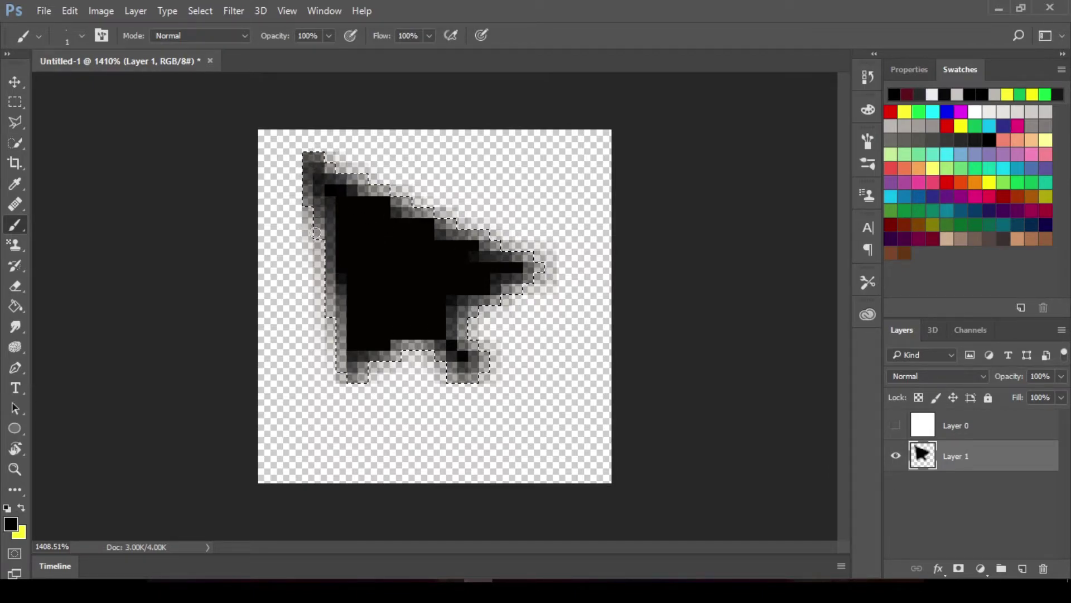
- Paint the arrow's blurry edges solid black, deselect, and nudge the arrow right and down
mouse_move(316, 232)
left_mouse_down()
mouse_move(331, 209)
mouse_move(327, 251)
mouse_move(352, 391)
mouse_move(350, 356)
mouse_move(354, 389)
mouse_move(404, 334)
mouse_move(377, 362)
mouse_move(410, 355)
mouse_move(416, 321)
mouse_move(426, 339)
mouse_move(442, 327)
mouse_move(462, 387)
mouse_move(440, 354)
mouse_move(463, 290)
mouse_move(477, 292)
mouse_move(455, 384)
left_mouse_up()
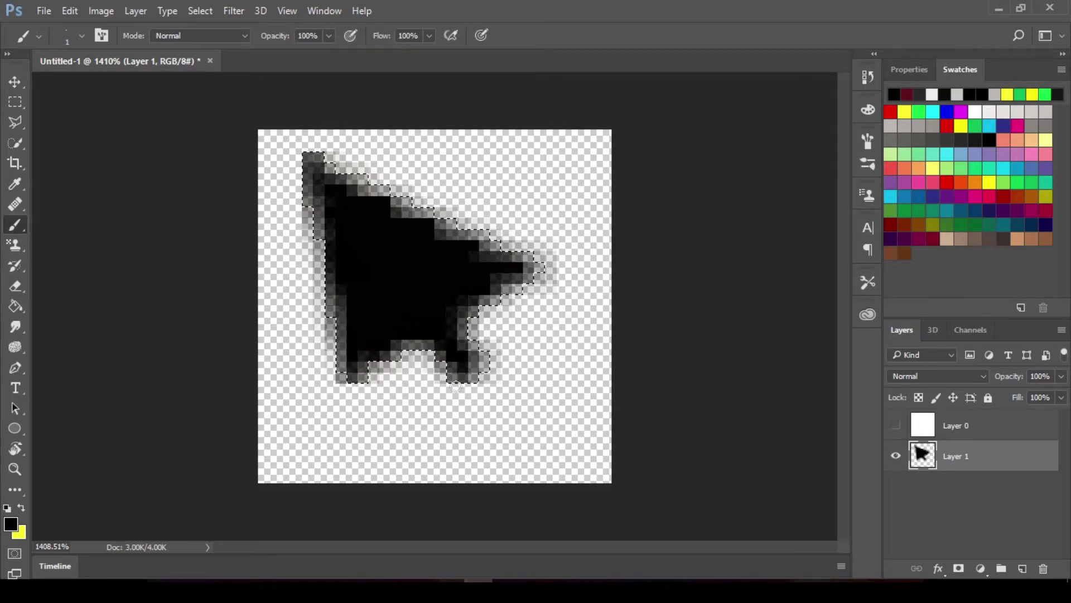
mouse_move(470, 314)
left_mouse_down()
mouse_move(497, 278)
mouse_move(536, 265)
mouse_move(405, 242)
mouse_move(448, 232)
mouse_move(391, 203)
mouse_move(415, 214)
mouse_move(408, 190)
mouse_move(385, 198)
mouse_move(378, 184)
mouse_move(312, 174)
left_mouse_up()
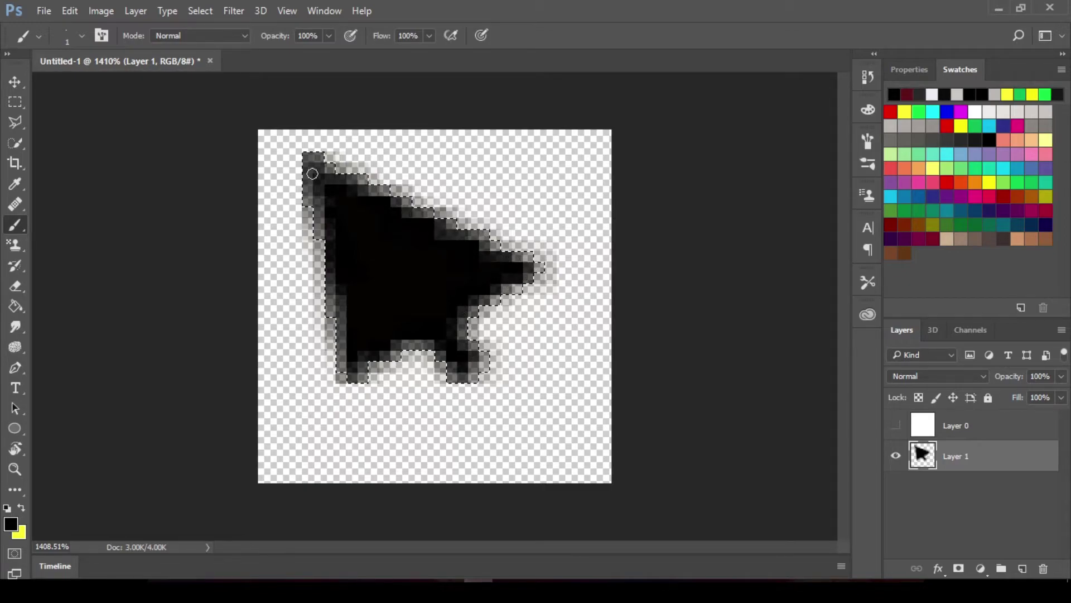
mouse_move(407, 203)
left_mouse_down()
mouse_move(509, 257)
mouse_move(506, 300)
mouse_move(429, 330)
left_mouse_up()
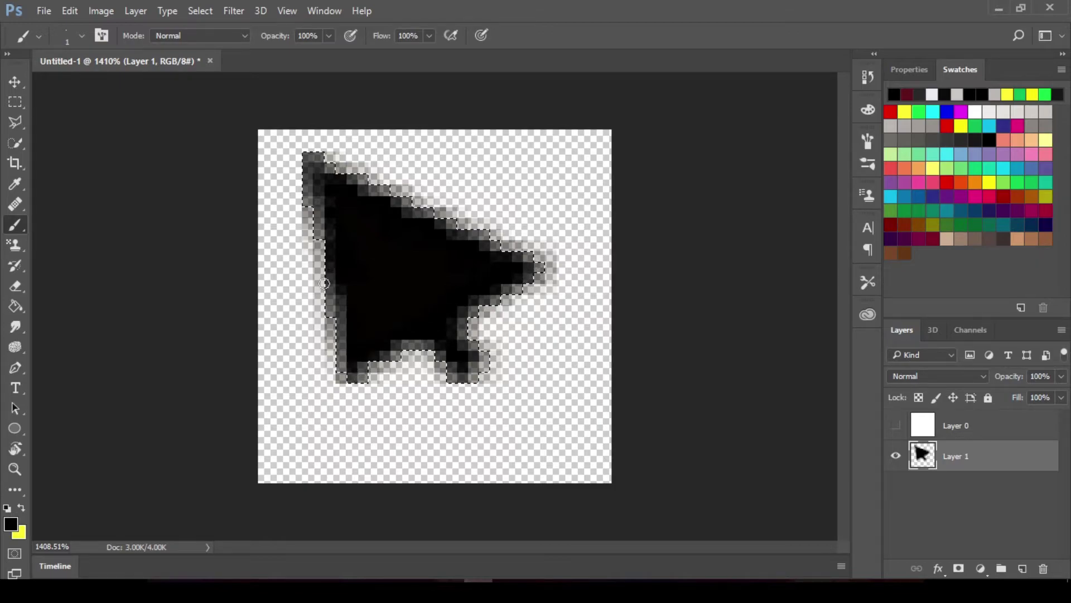
mouse_move(324, 284)
left_mouse_down()
mouse_move(347, 357)
mouse_move(323, 215)
mouse_move(492, 331)
mouse_move(518, 285)
left_mouse_up()
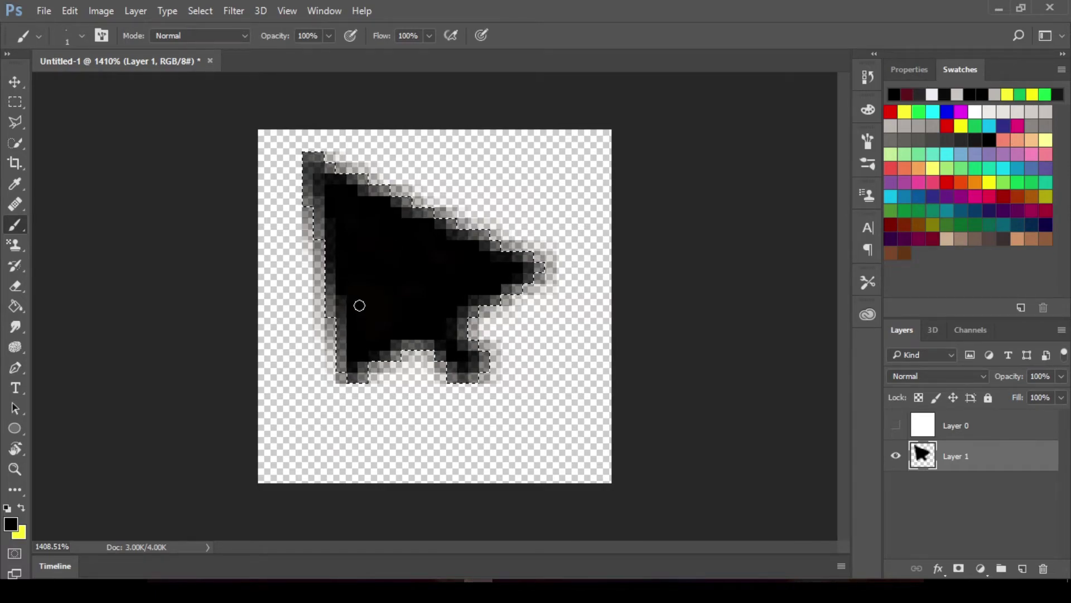
key("ctrl+d")
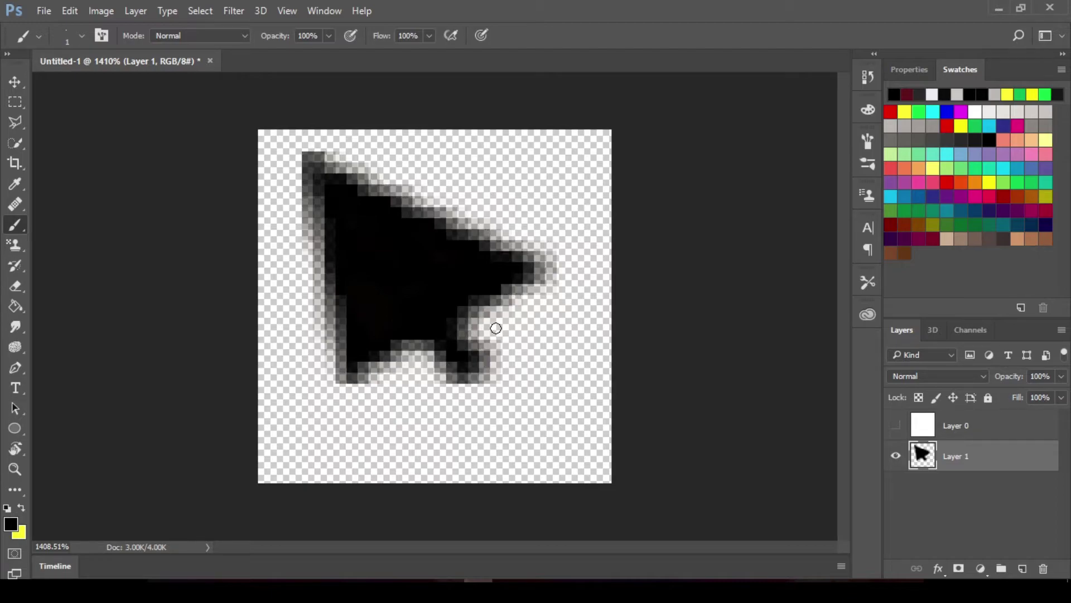
key("v")
mouse_move(434, 303)
left_mouse_down()
mouse_move(444, 303)
mouse_move(444, 326)
left_mouse_up()
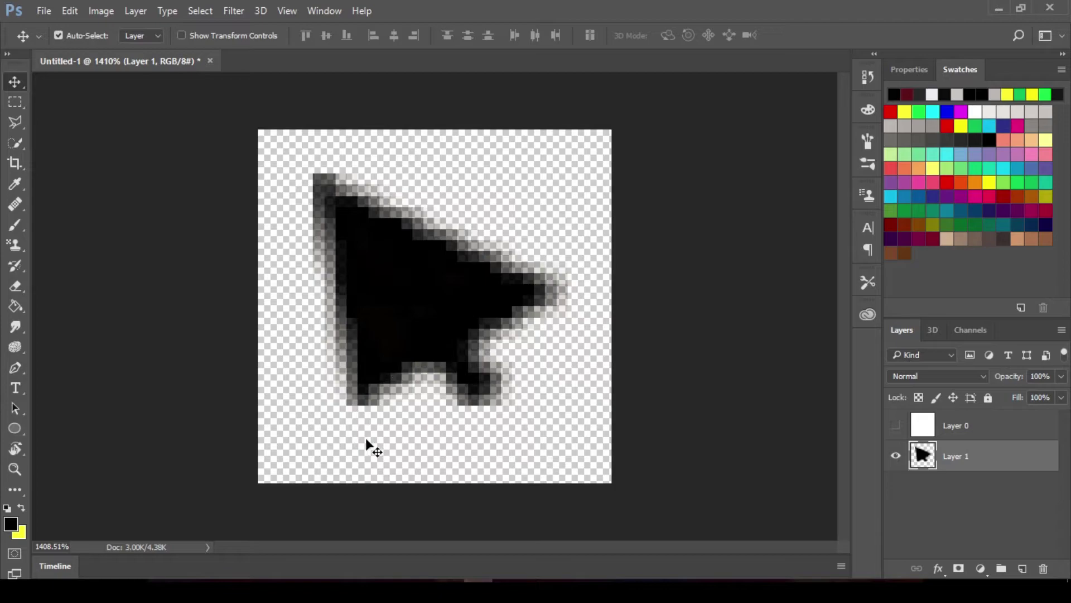
- Zoom out and back in to check the arrow, then choose File > Save As
scroll(472, 261, "down", 15)
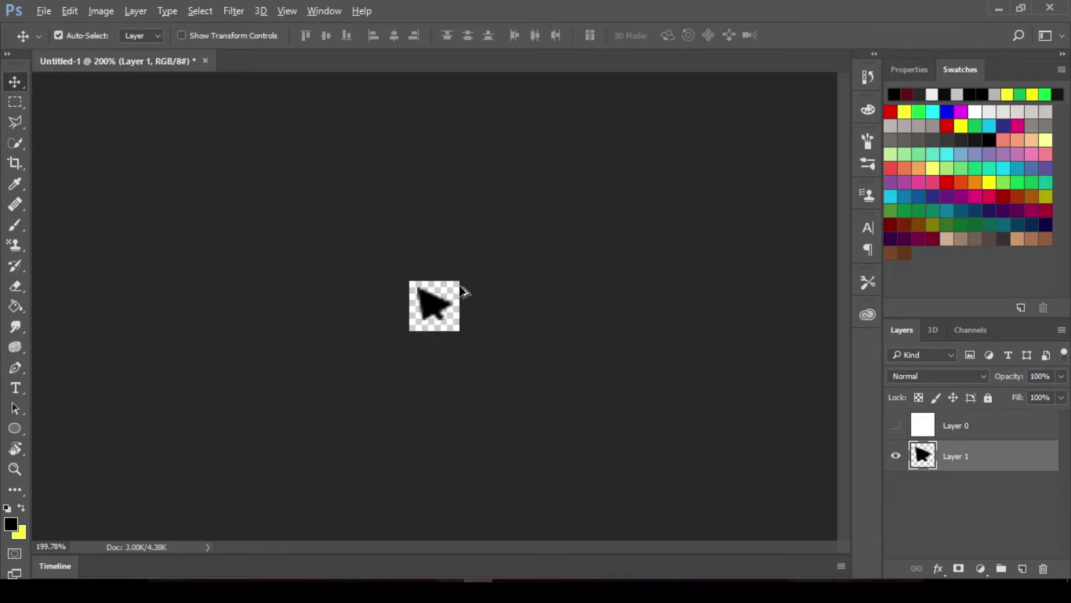
scroll(471, 316, "down", 2)
scroll(455, 311, "up", 10)
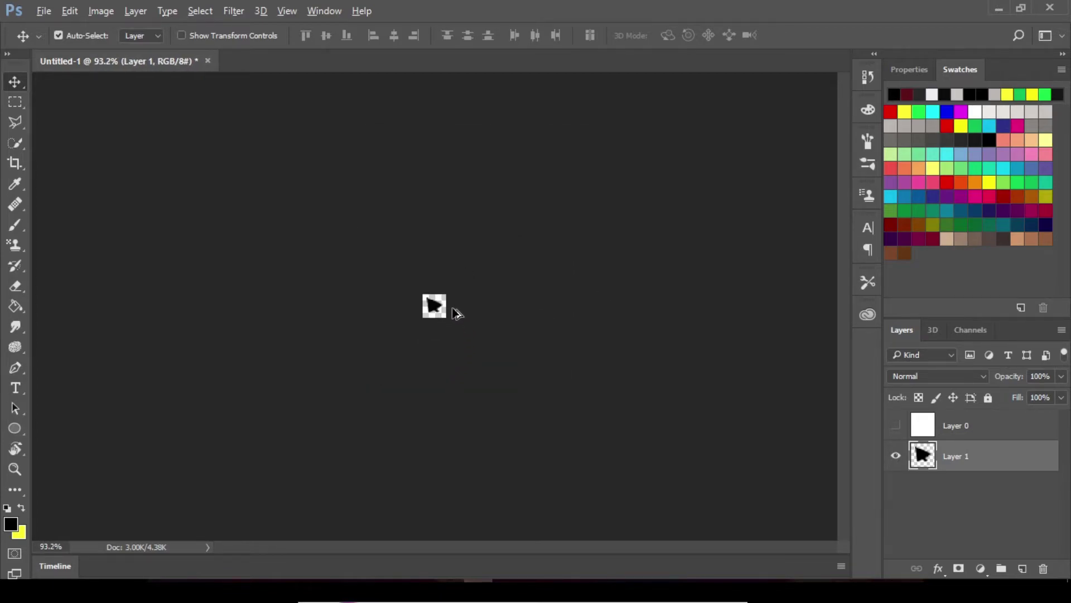
scroll(454, 312, "up", 4)
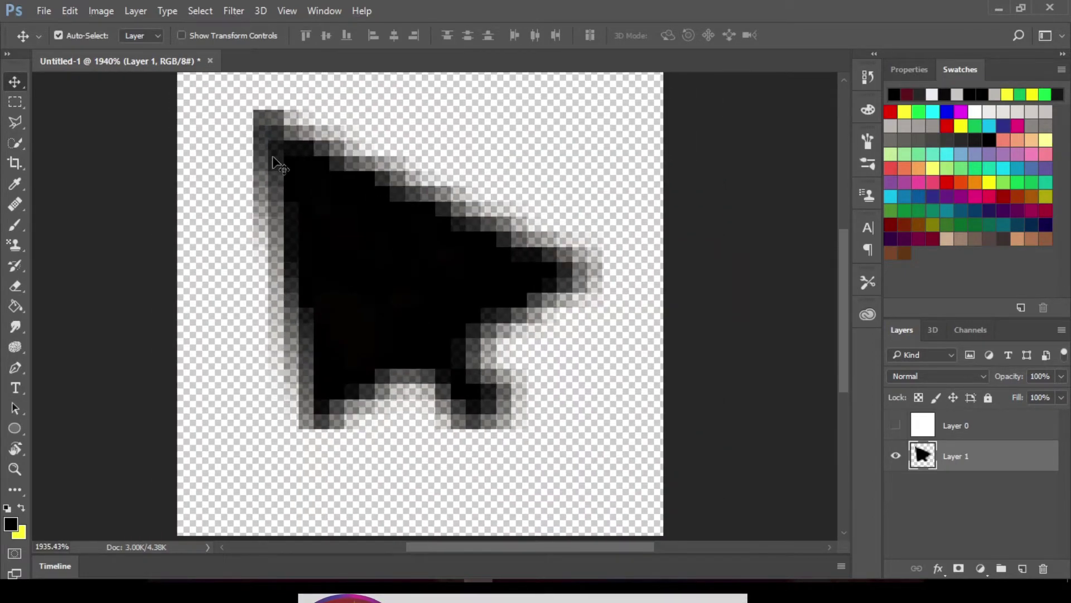
scroll(329, 206, "down", 1)
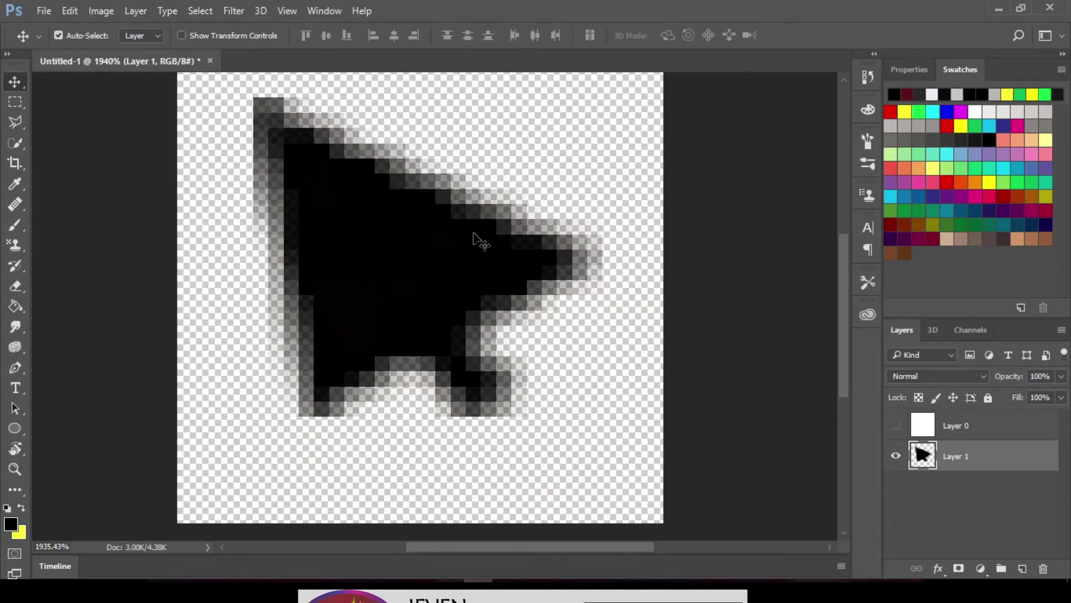
scroll(458, 251, "up", 2)
scroll(486, 271, "down", 1)
scroll(419, 212, "down", 2)
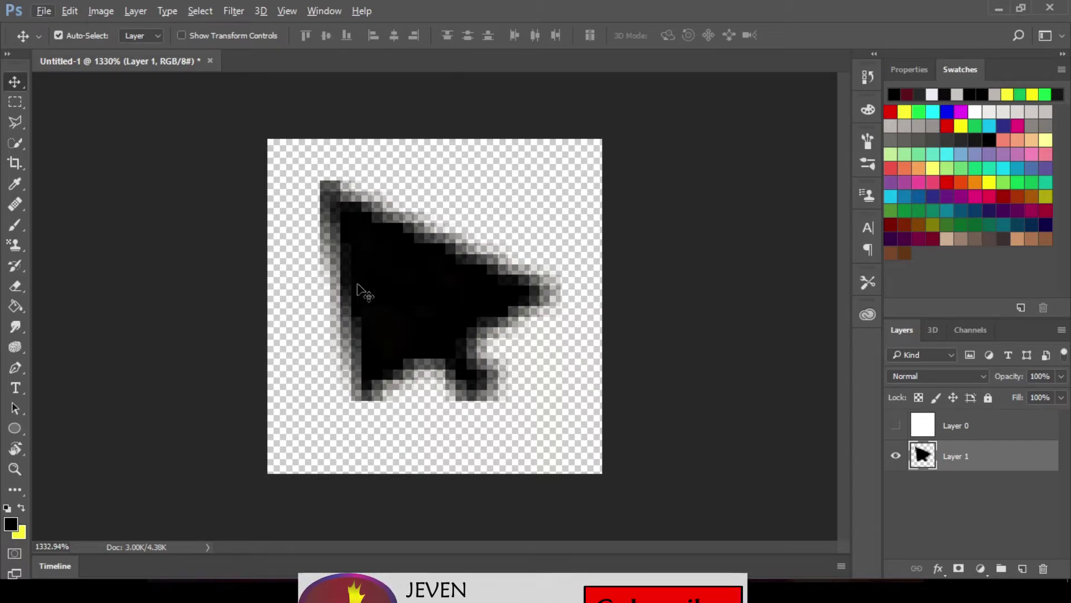
left_click(48, 11)
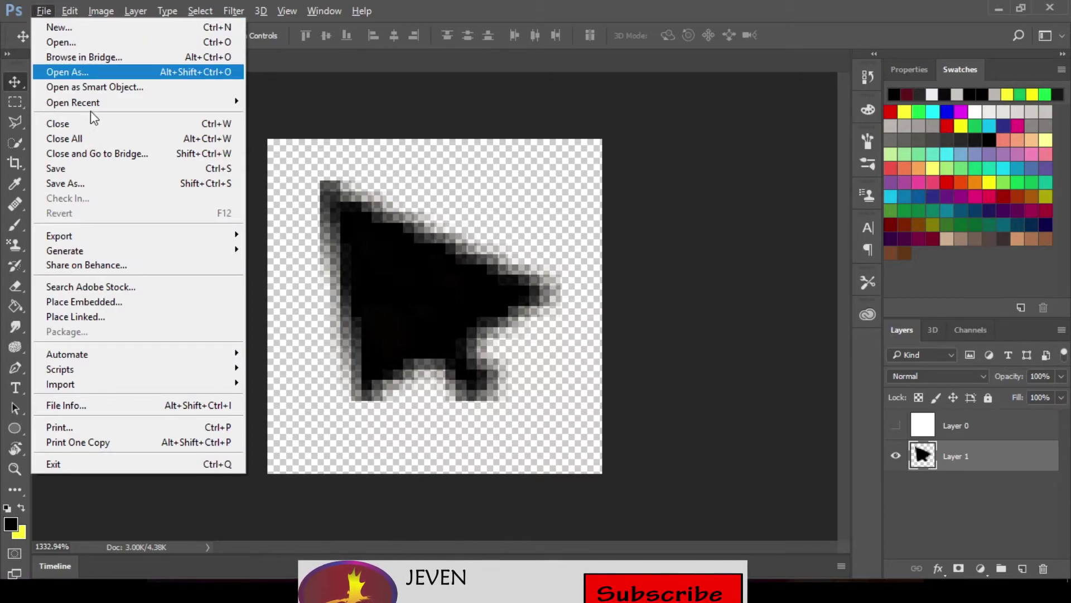
left_click(133, 184)
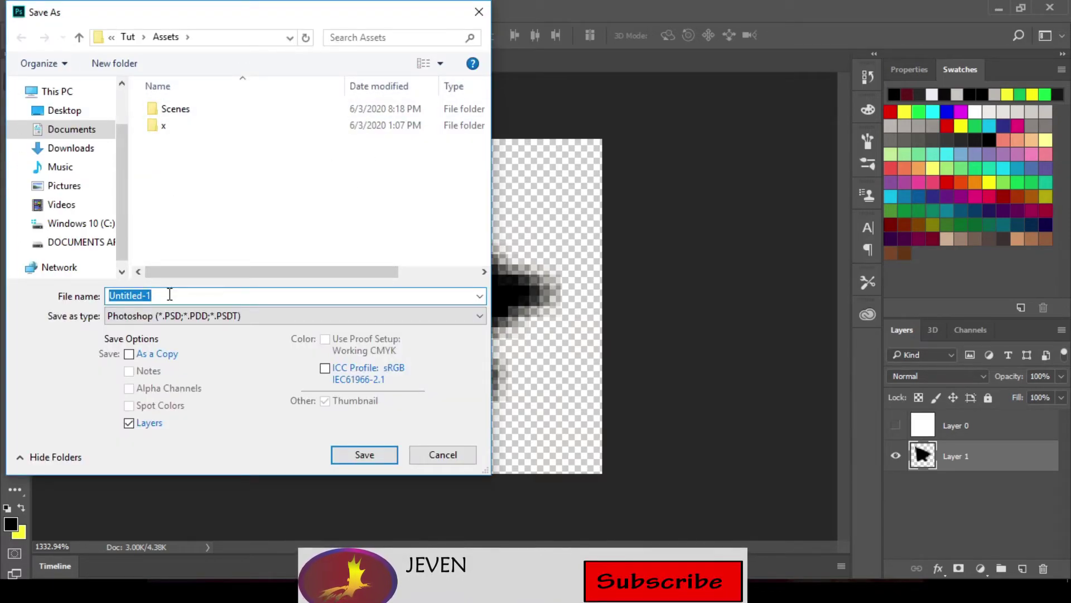
- Save the image as cursor.psd in Tut › Assets, accept the format options, and return to Unity
type("cursor")
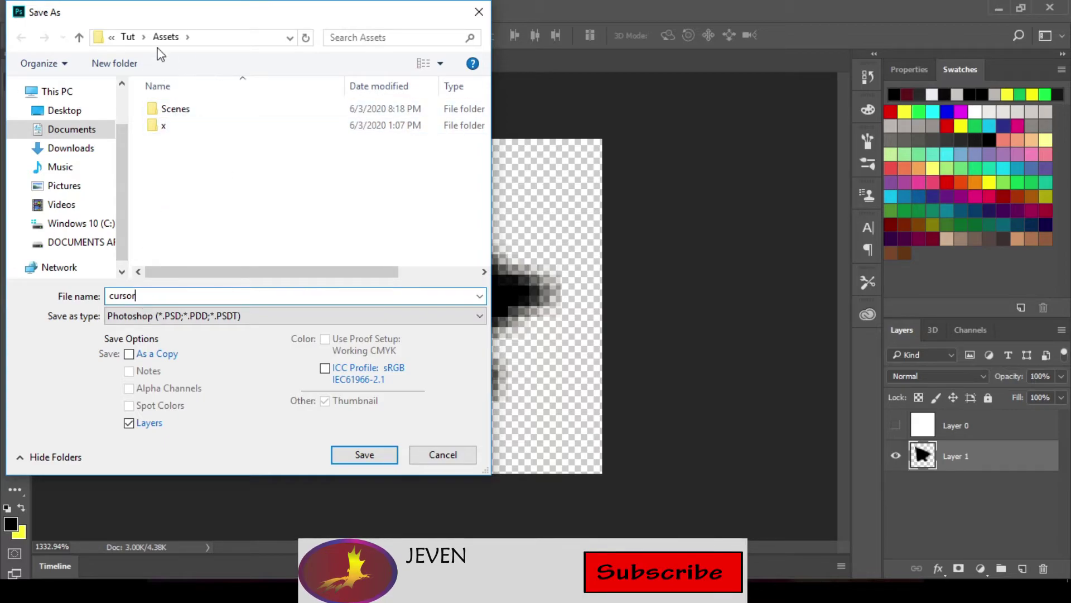
left_click(332, 455)
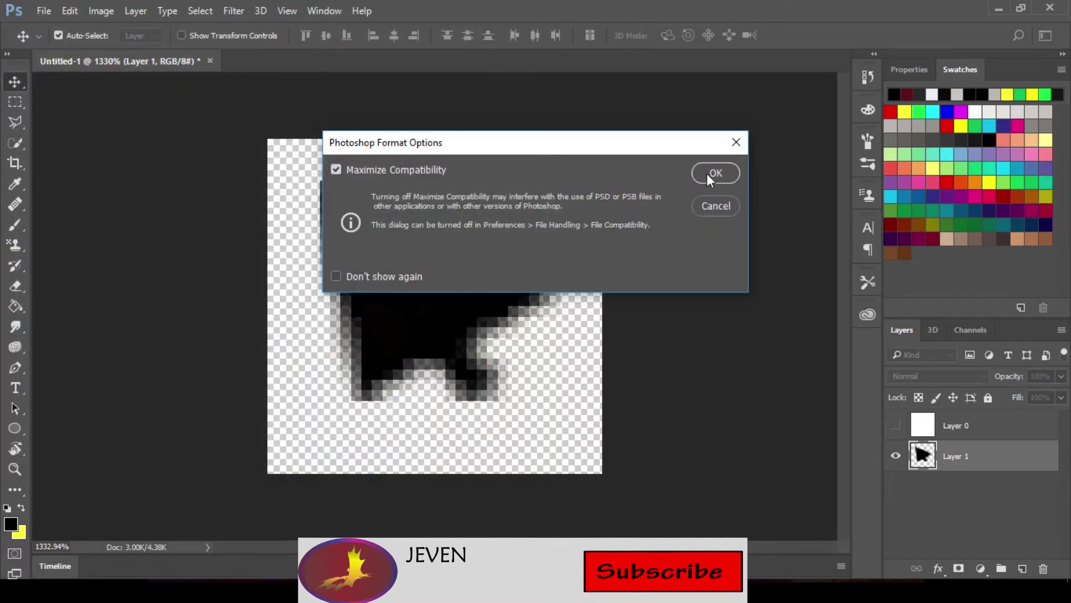
left_click(708, 173)
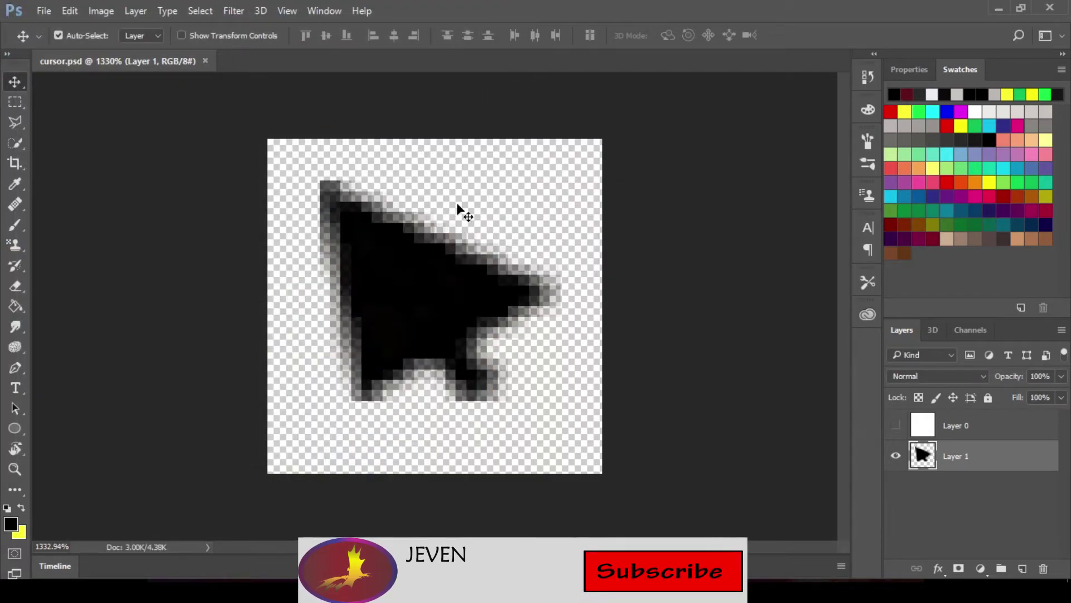
key("alt+Tab")
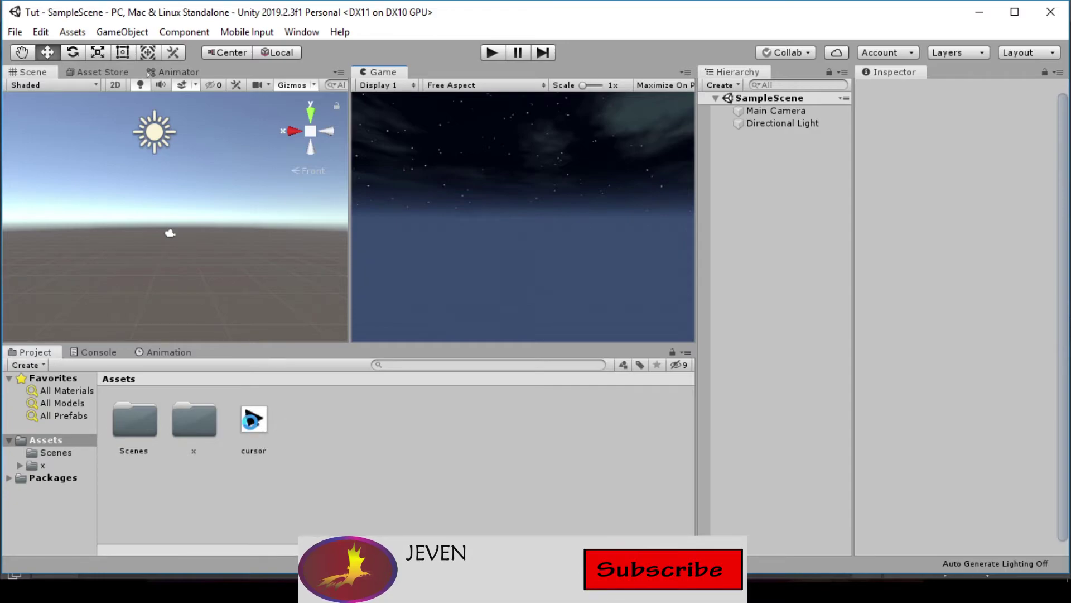
- Select cursor.psd in the Project and change its Texture Type to Cursor
left_click(251, 421)
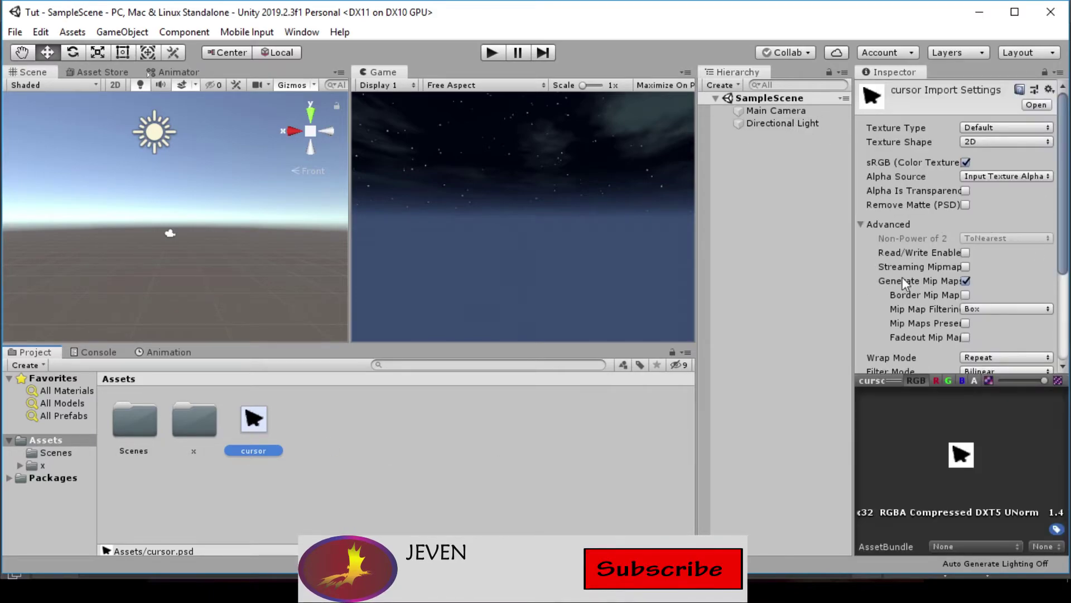
scroll(903, 286, "down", 5)
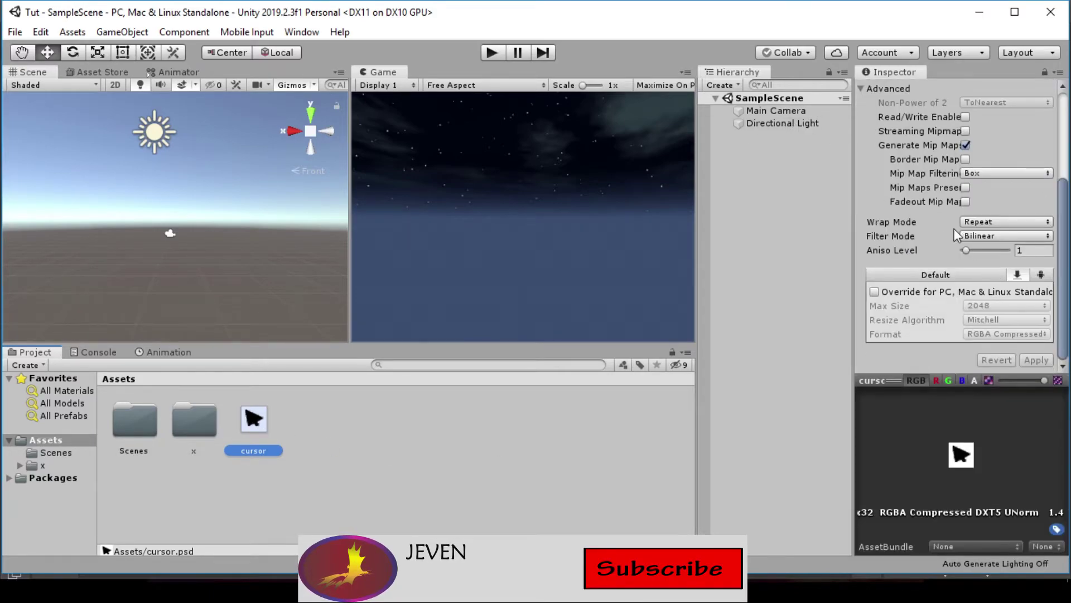
scroll(948, 239, "up", 3)
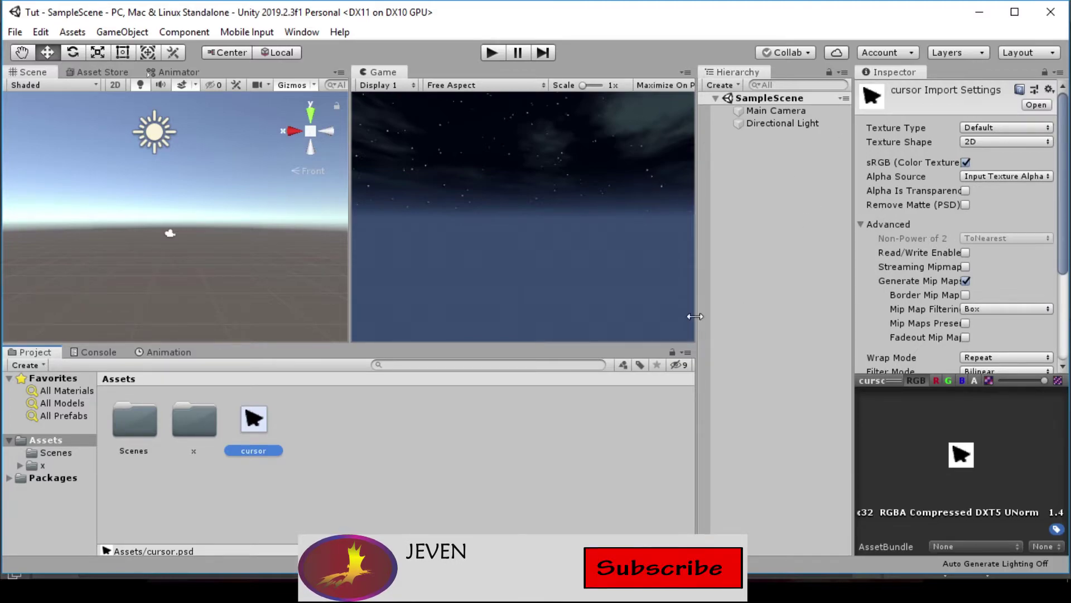
left_click(999, 127)
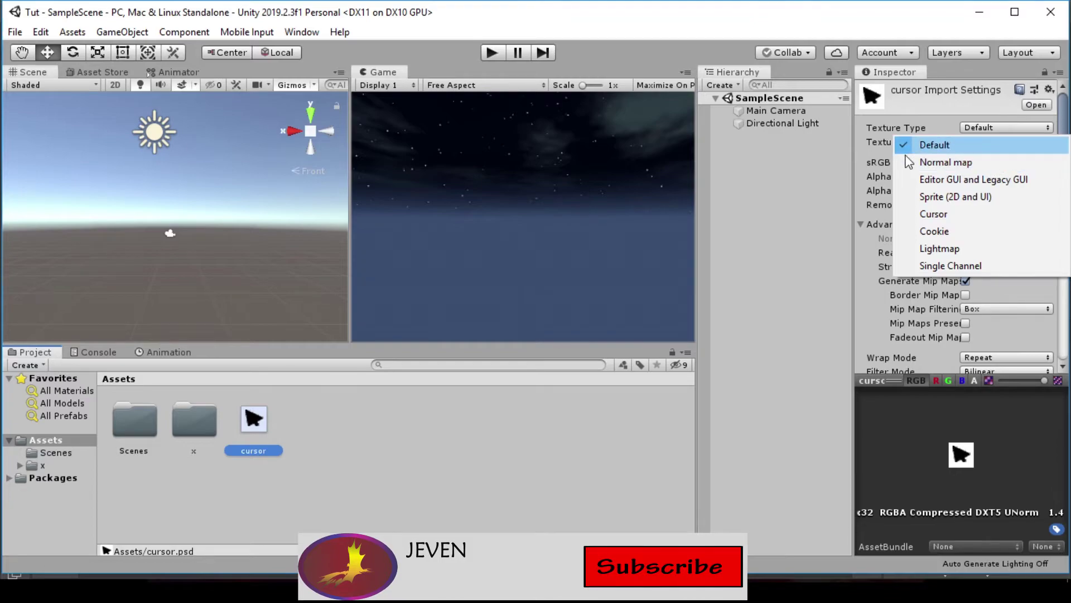
left_click(969, 213)
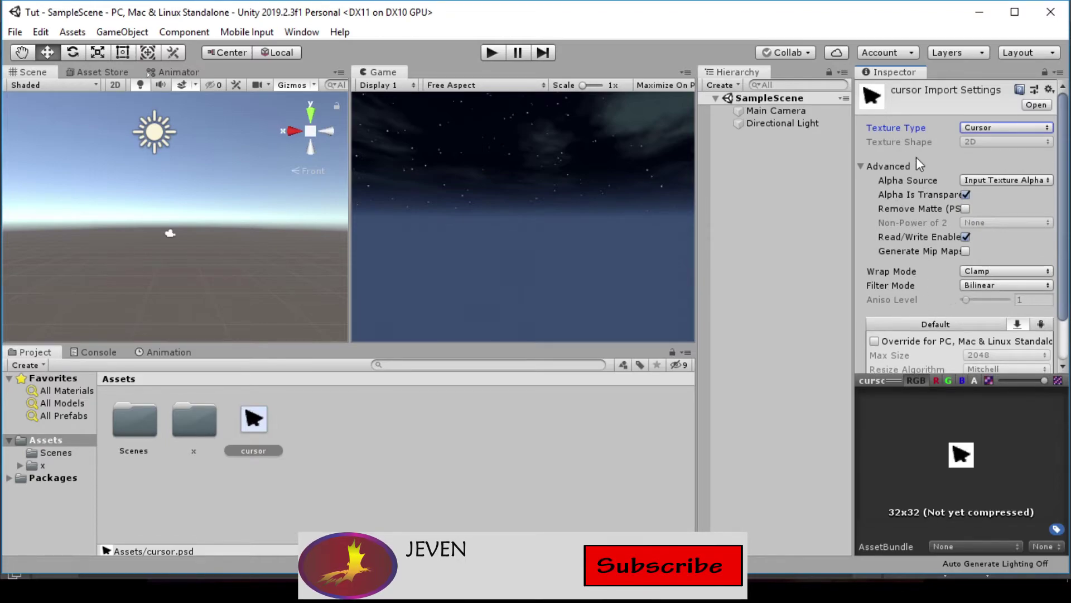
scroll(964, 266, "down", 2)
scroll(868, 143, "up", 2)
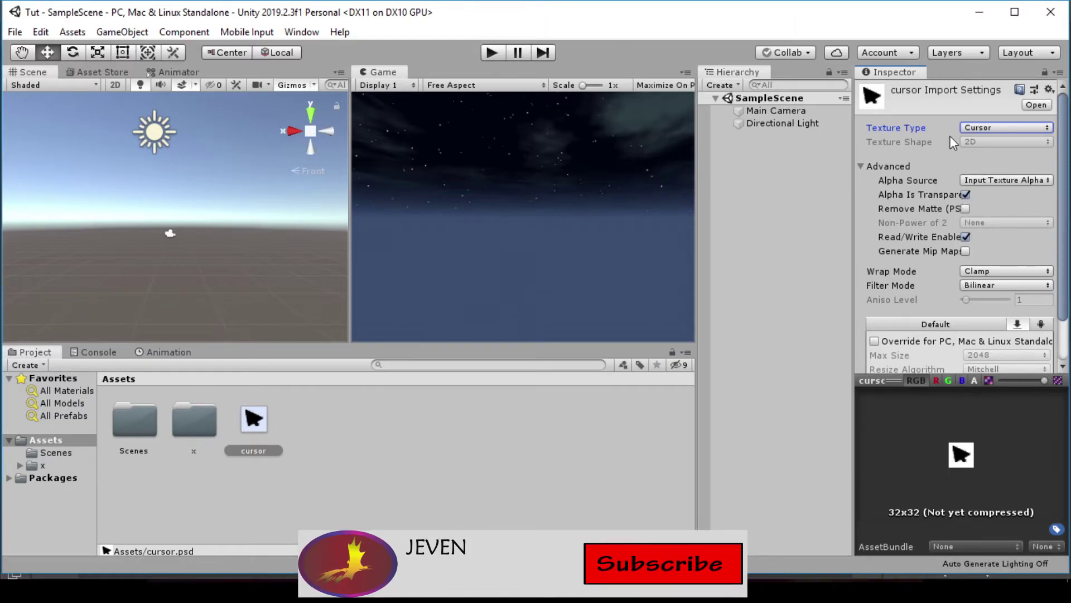
- Keep Alpha Source as Input Texture Alpha and Filter Mode as Bilinear, then apply the import settings
left_click(864, 165)
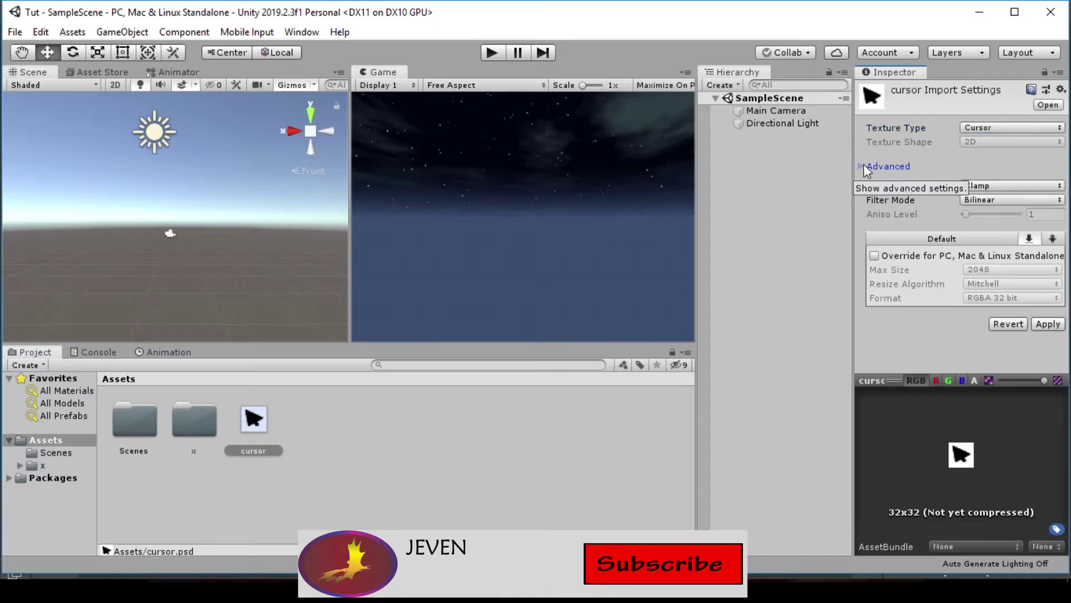
left_click(862, 167)
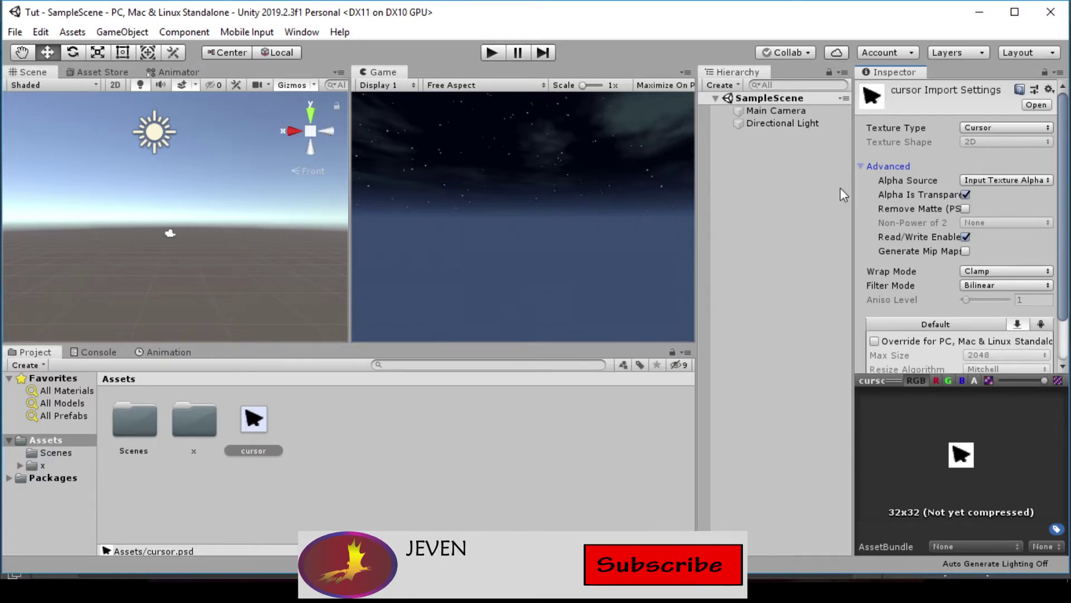
left_click(1003, 180)
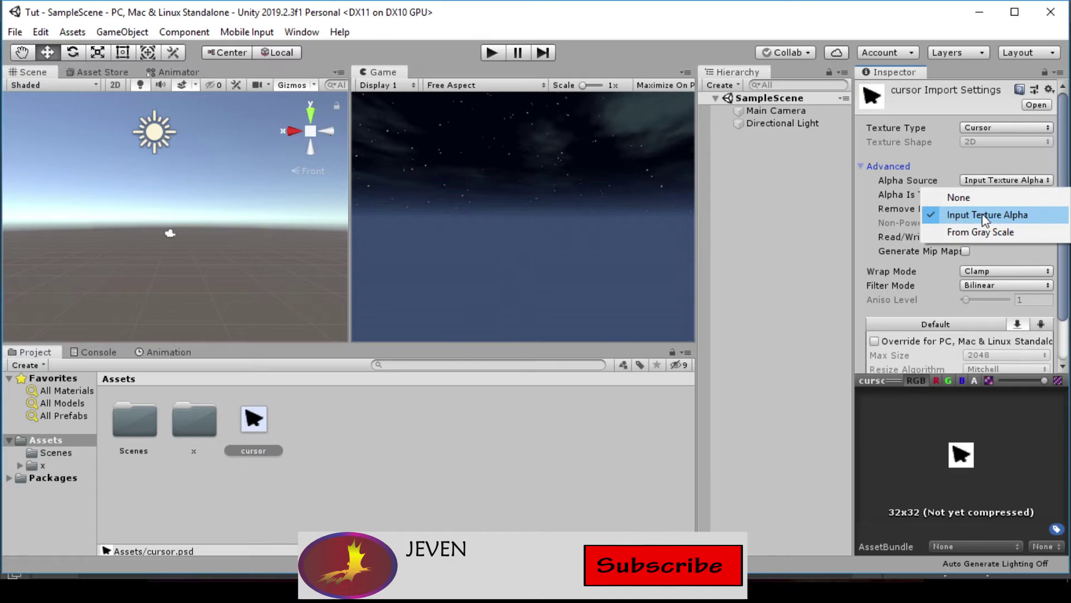
left_click(1009, 180)
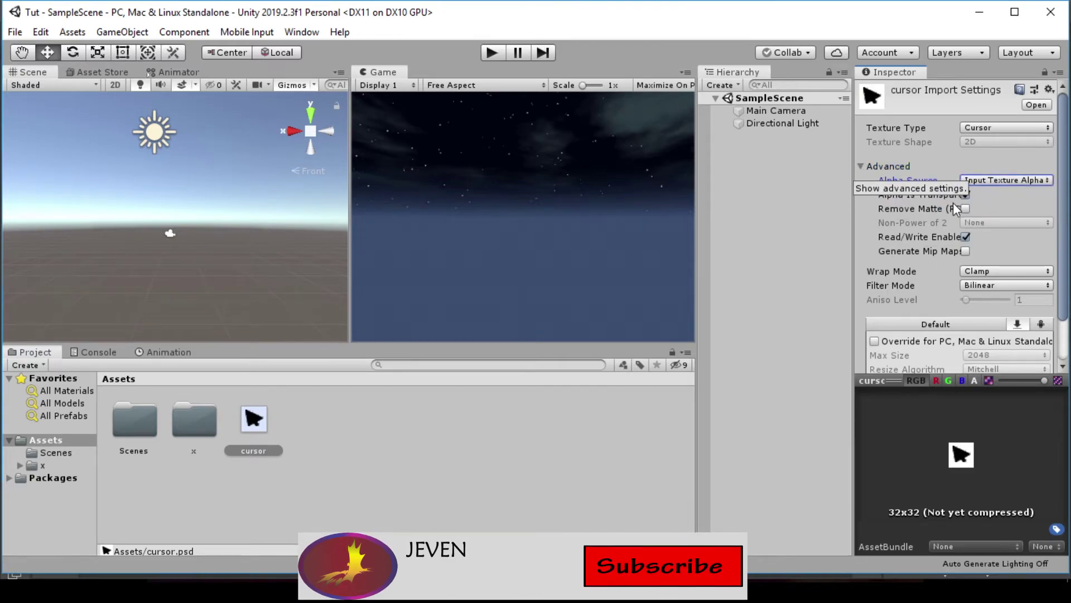
left_click(860, 166)
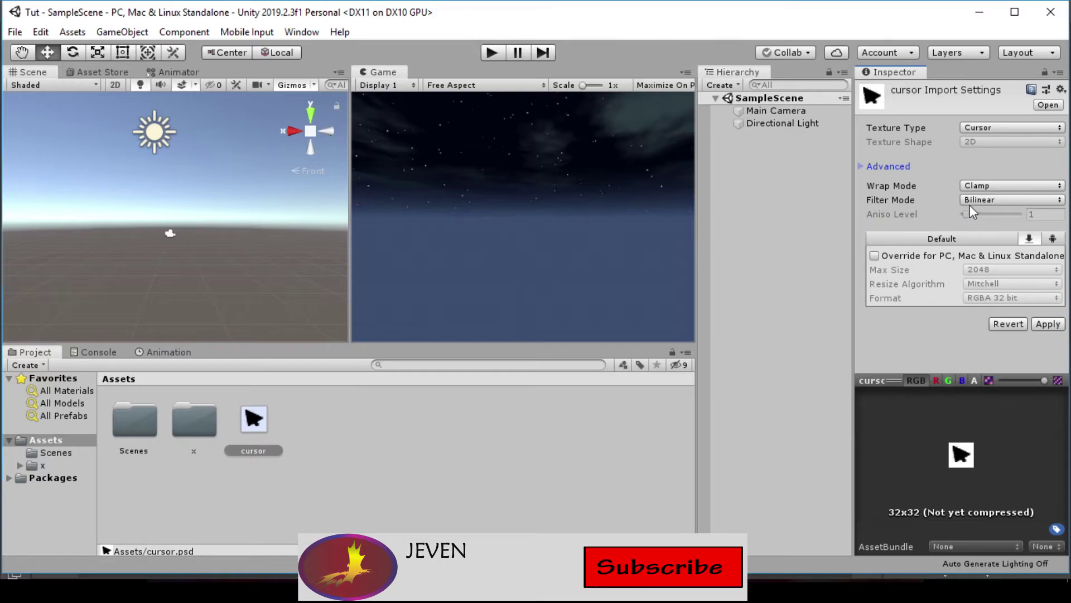
left_click(1025, 202)
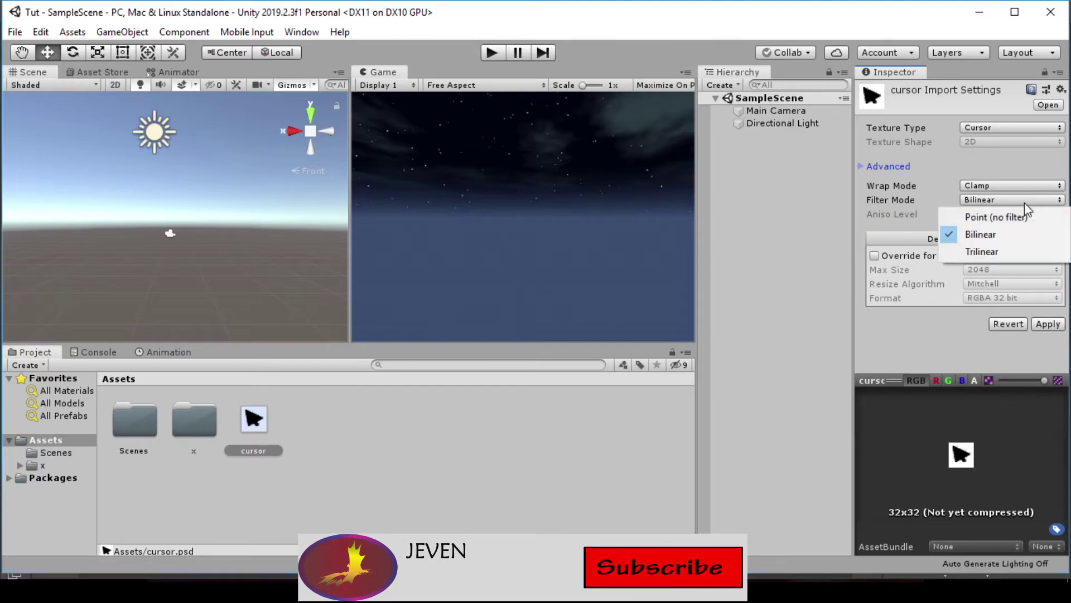
left_click(1025, 203)
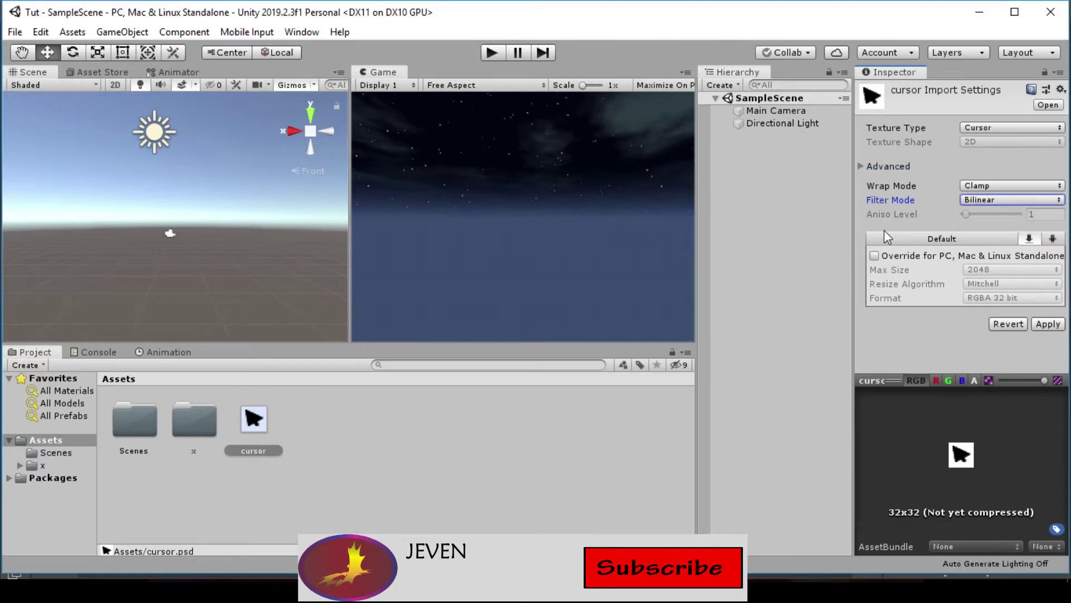
left_click(1048, 325)
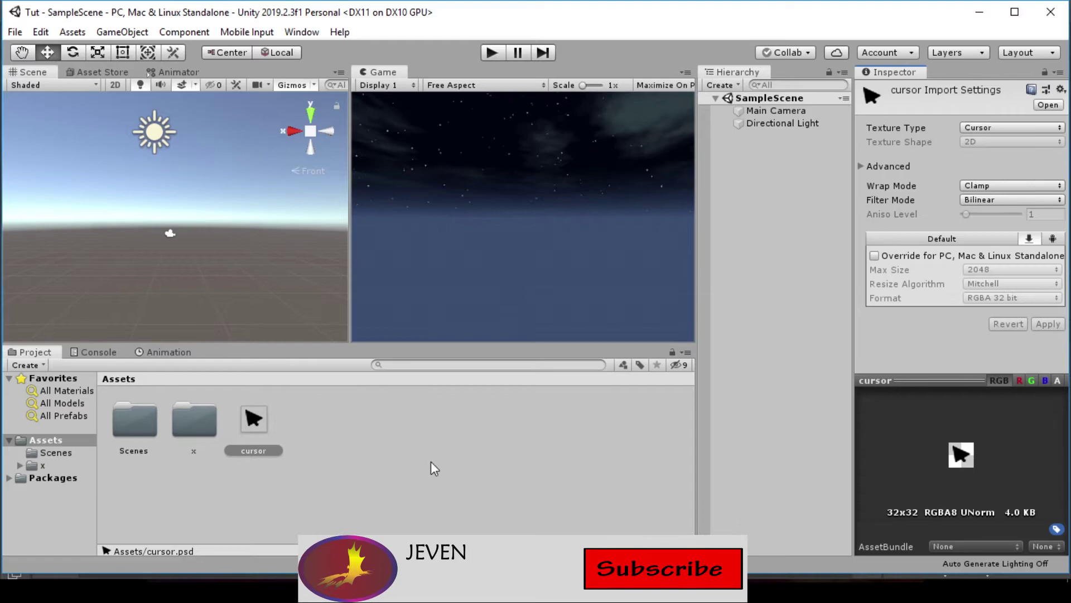
left_click(233, 448)
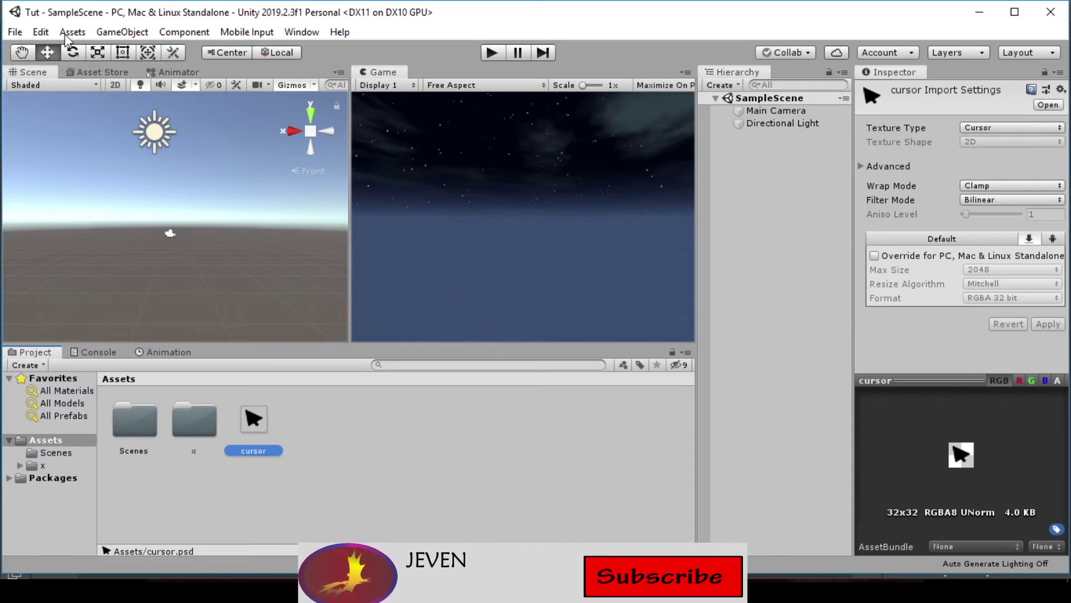
- Open the Player Settings from the Build Settings window
left_click(15, 33)
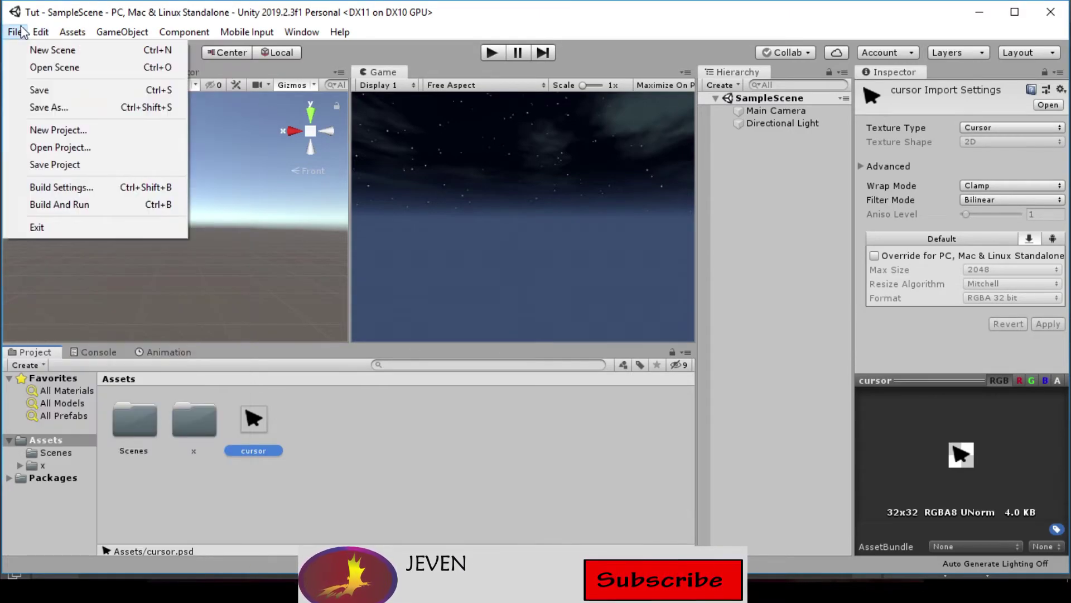
left_click(72, 187)
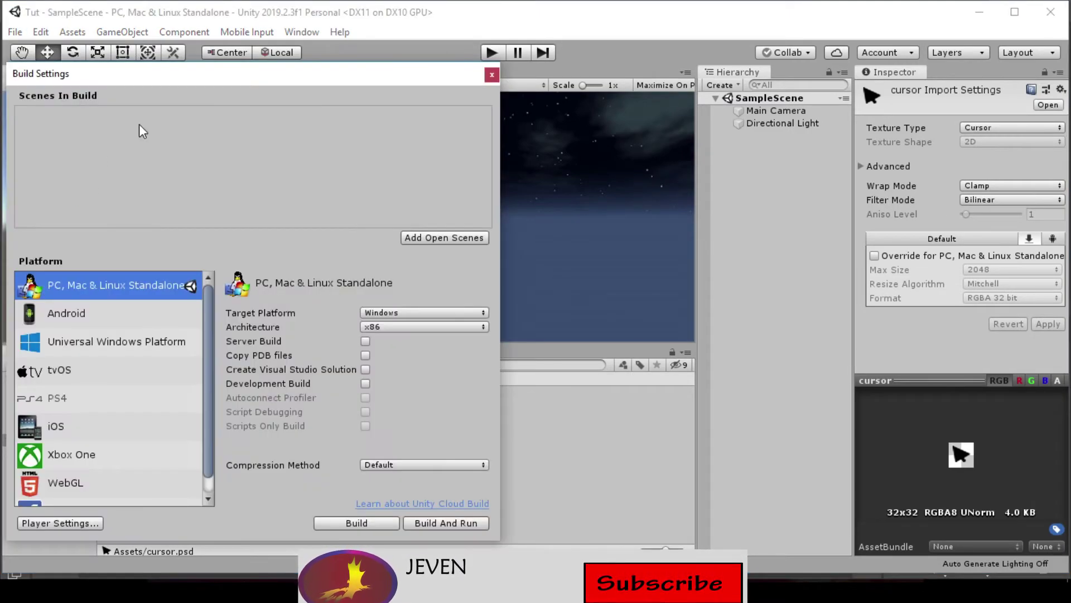
left_click(82, 524)
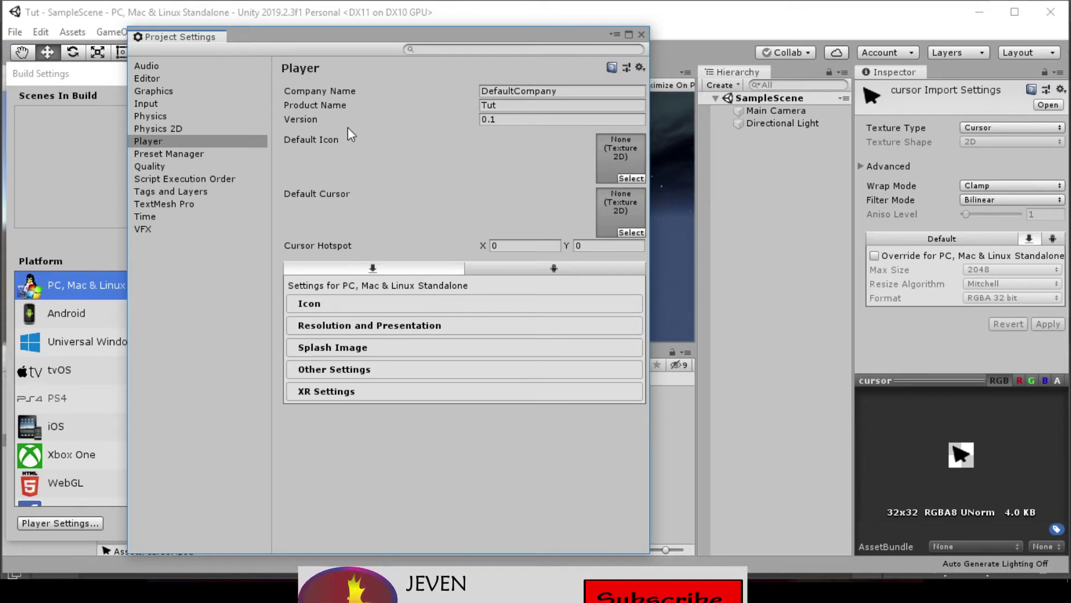
- Assign the cursor texture as the Default Cursor, then close Project Settings
left_click(630, 232)
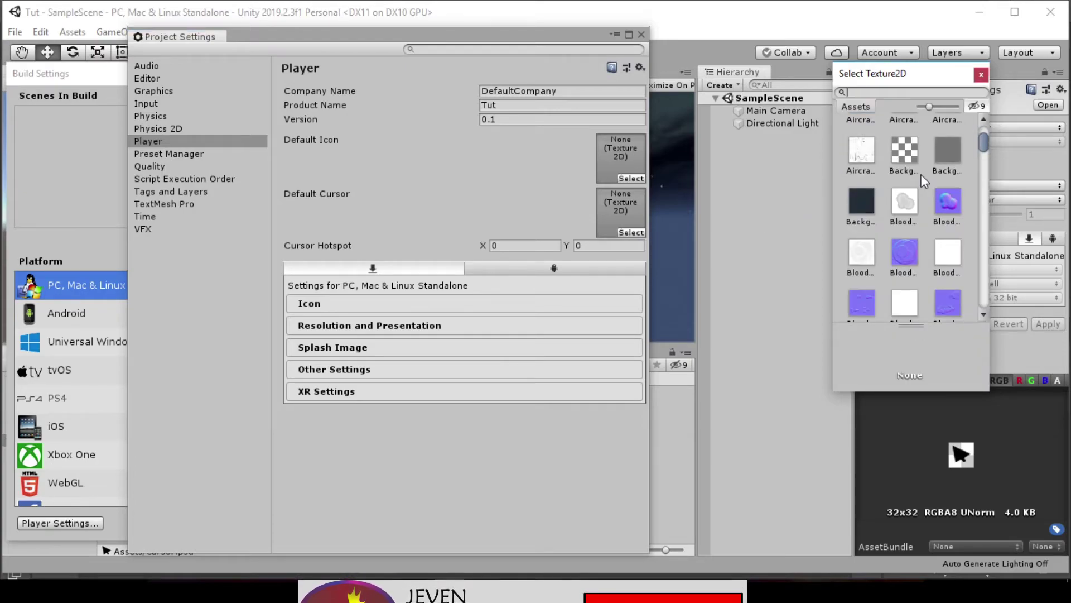
scroll(921, 174, "down", 3)
scroll(920, 174, "down", 5)
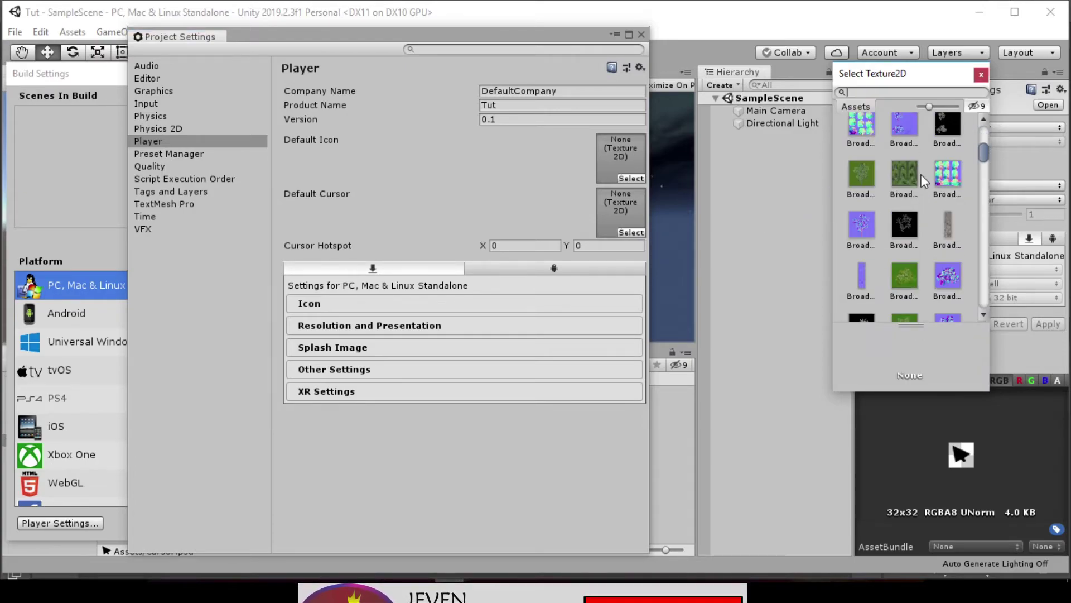
scroll(921, 174, "down", 1)
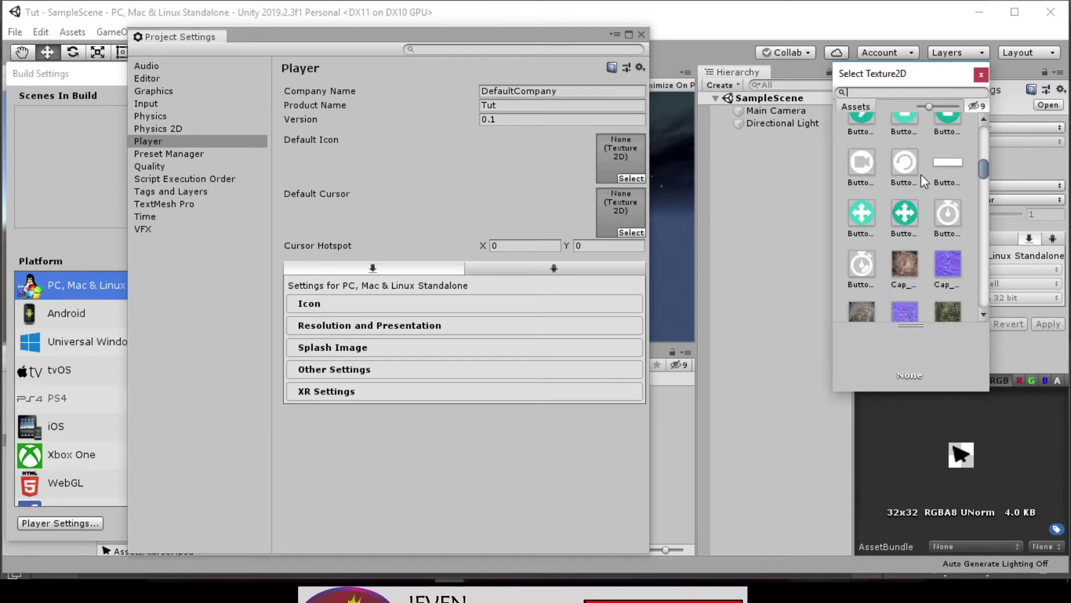
scroll(921, 174, "down", 2)
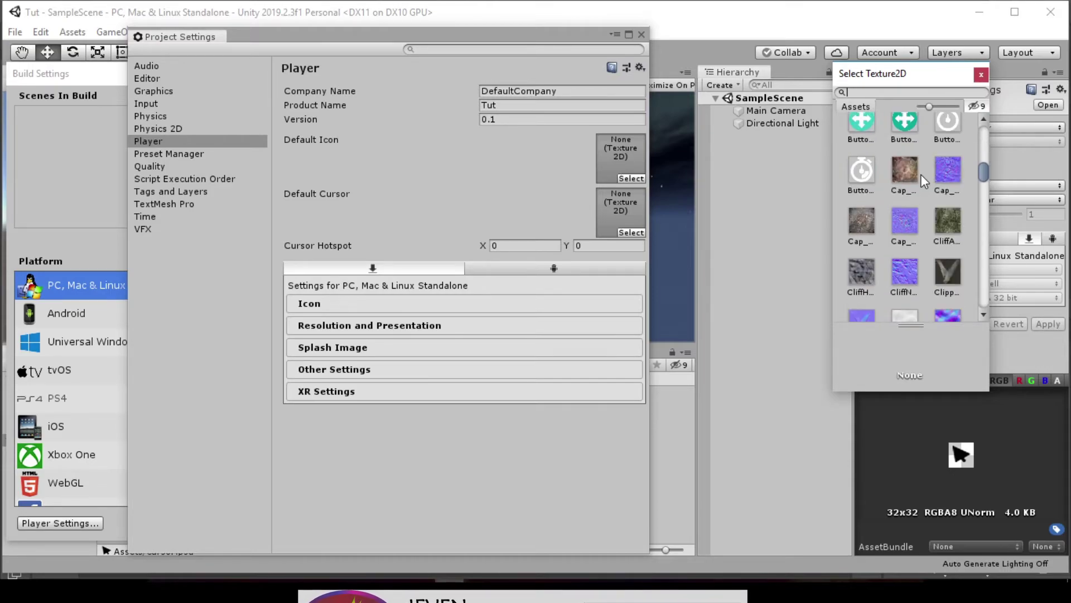
scroll(902, 235, "down", 3)
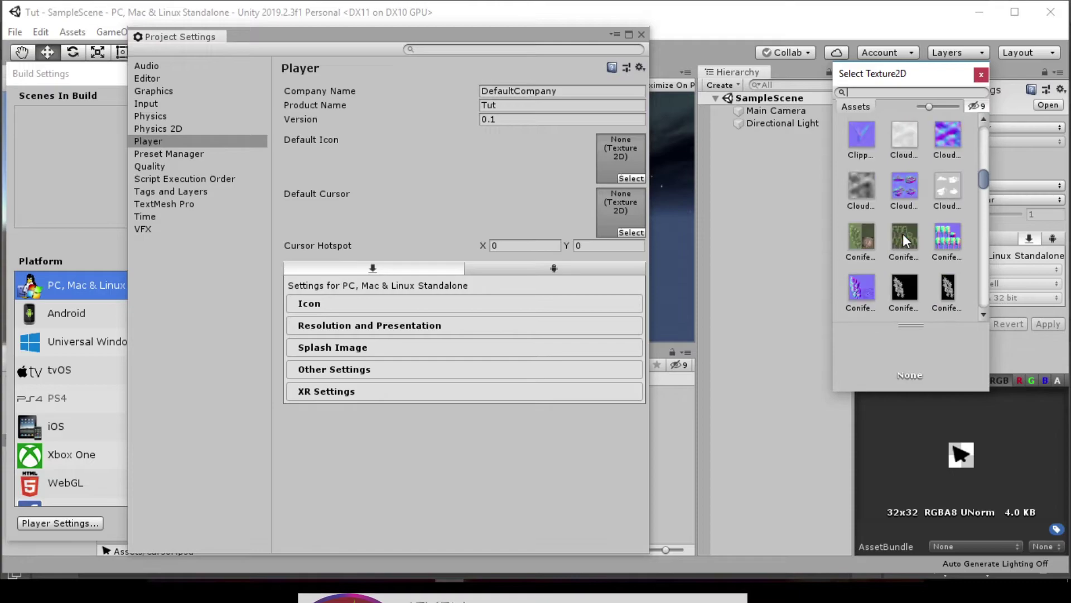
scroll(908, 230, "down", 2)
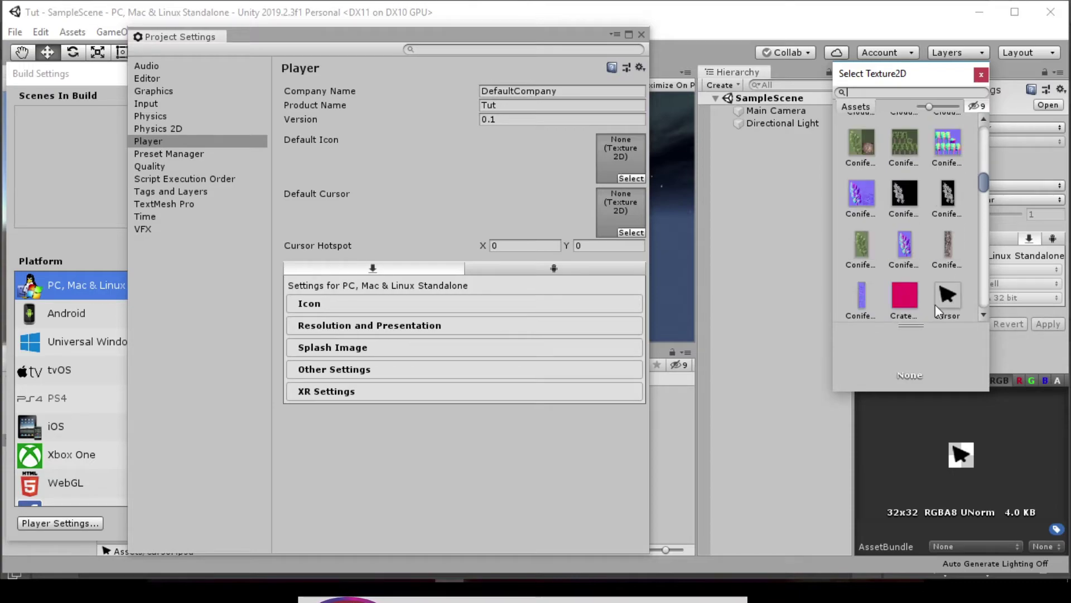
left_click(949, 293)
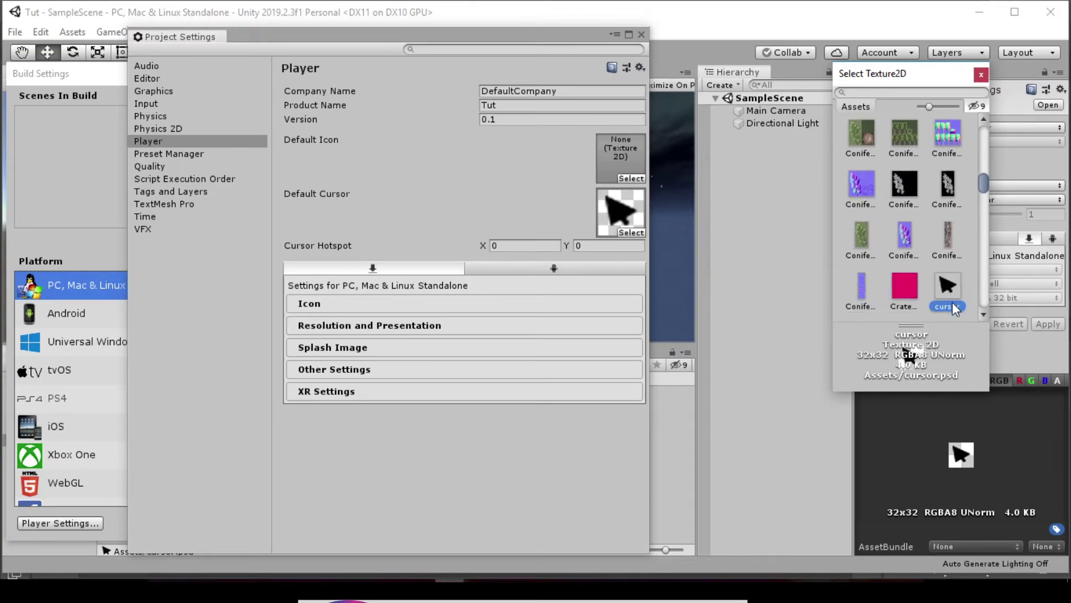
left_click(981, 74)
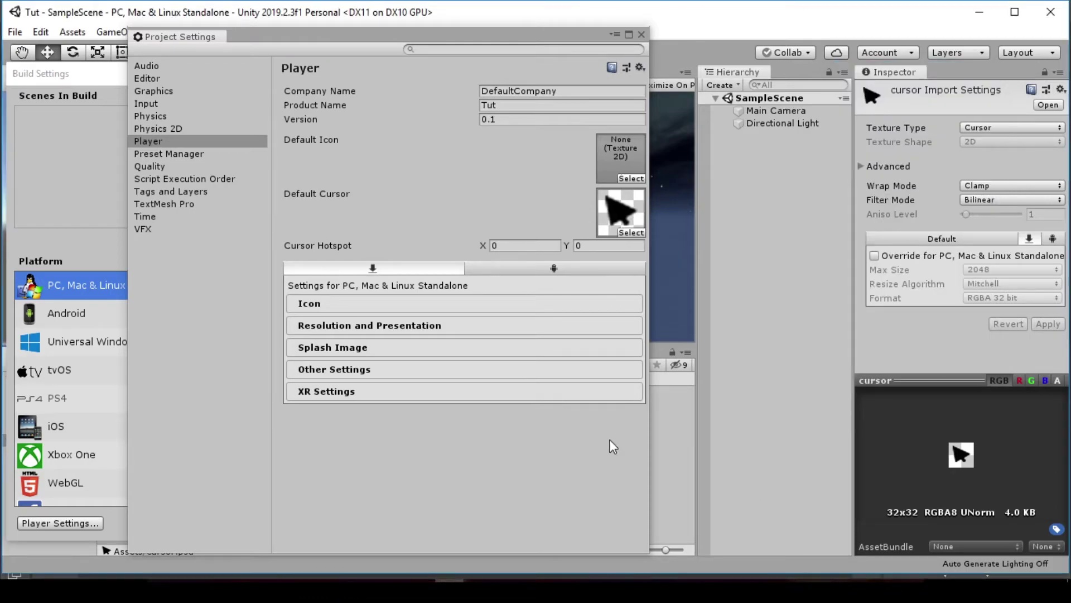
left_click(641, 33)
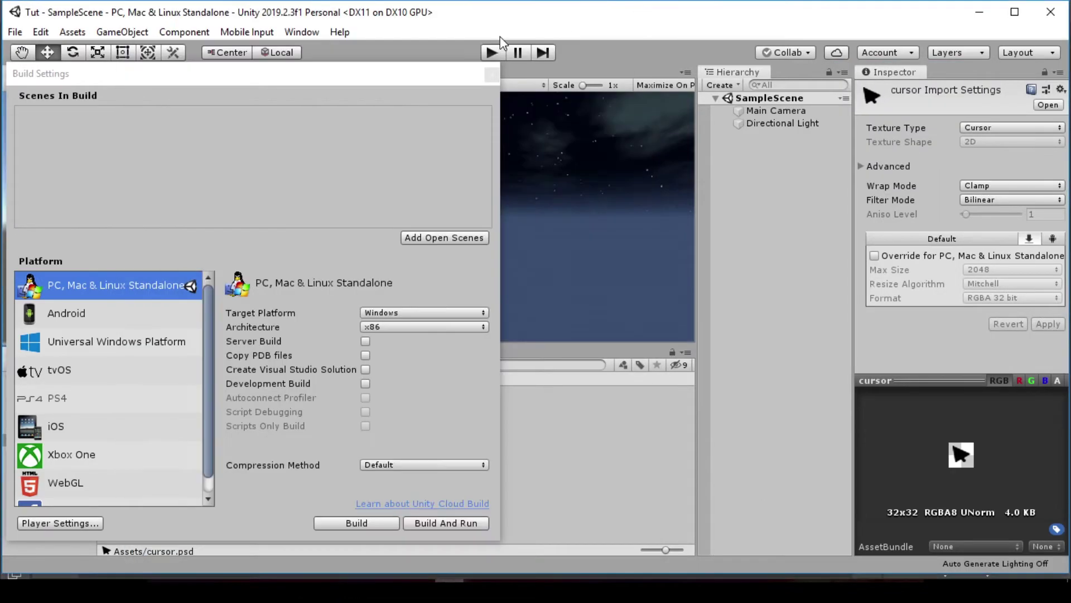
- Add a Cube to SampleScene and reset its position to the origin
left_click(490, 76)
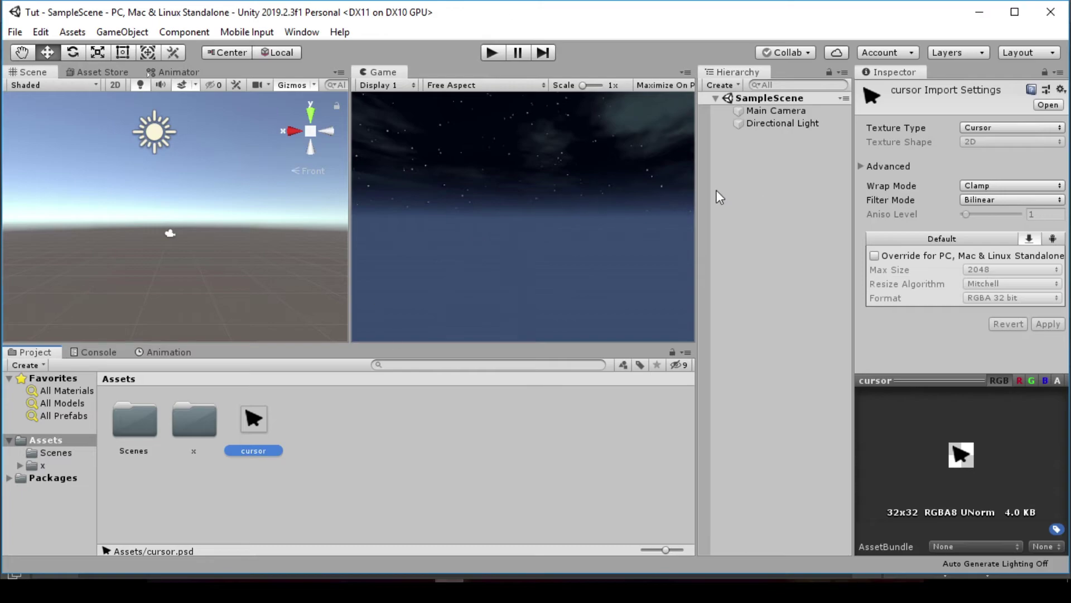
left_click(771, 171)
right_click(772, 170)
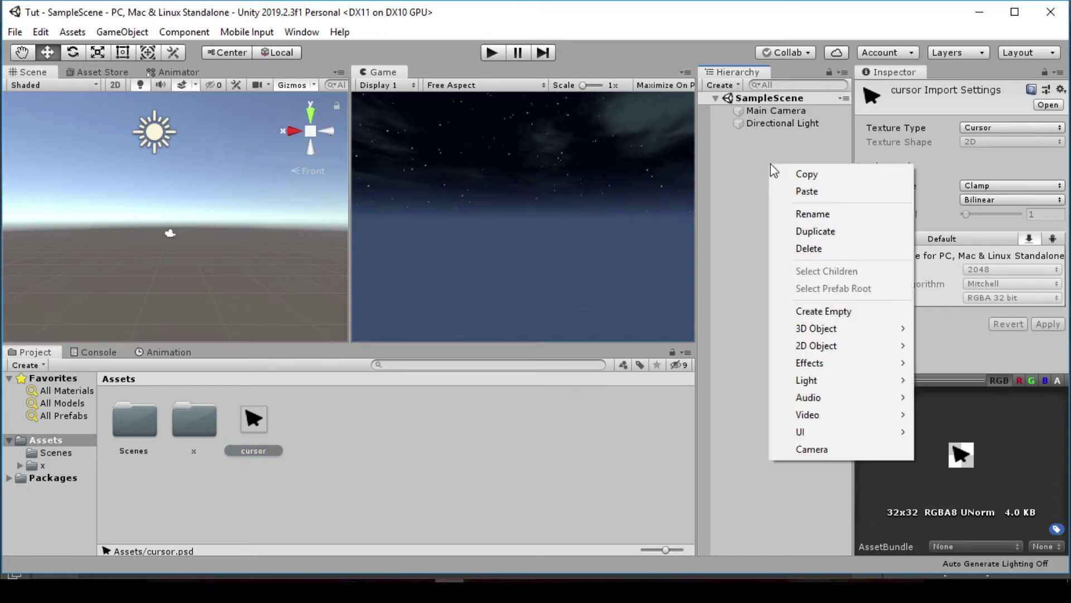
mouse_move(812, 331)
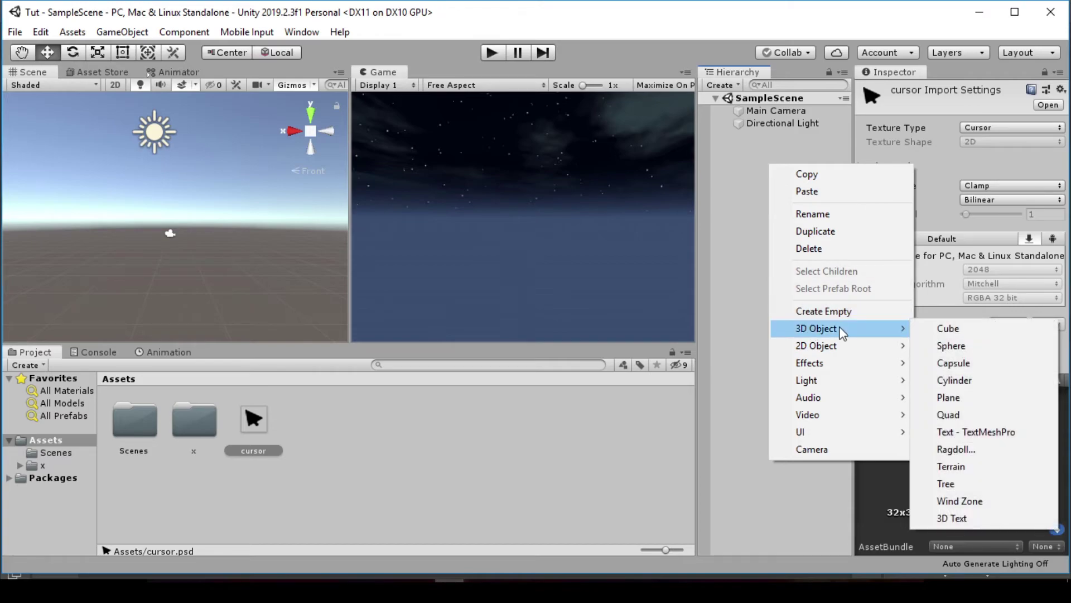
left_click(942, 329)
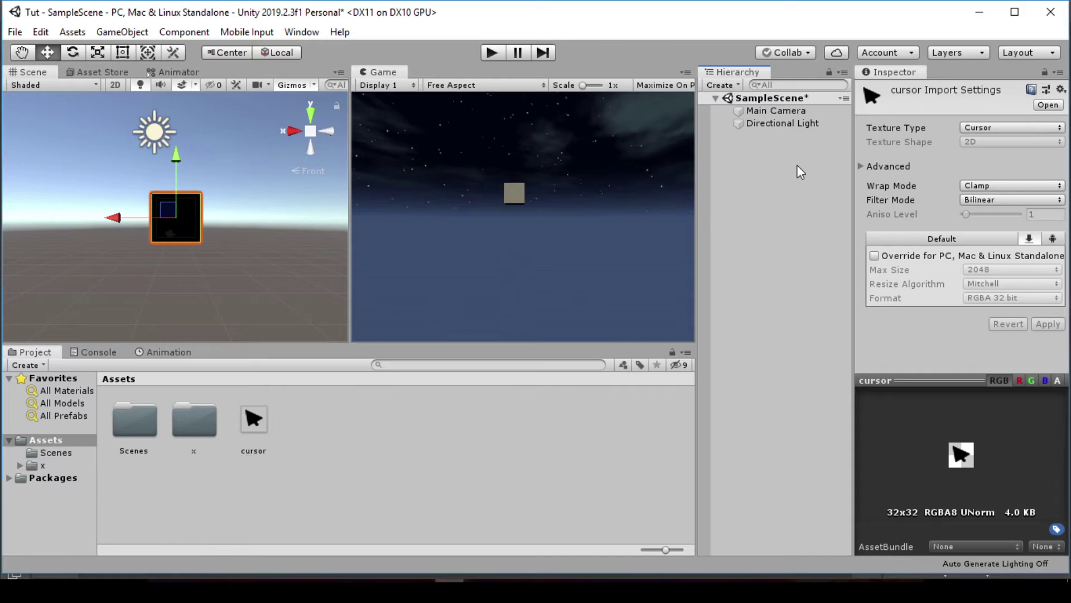
right_click(929, 130)
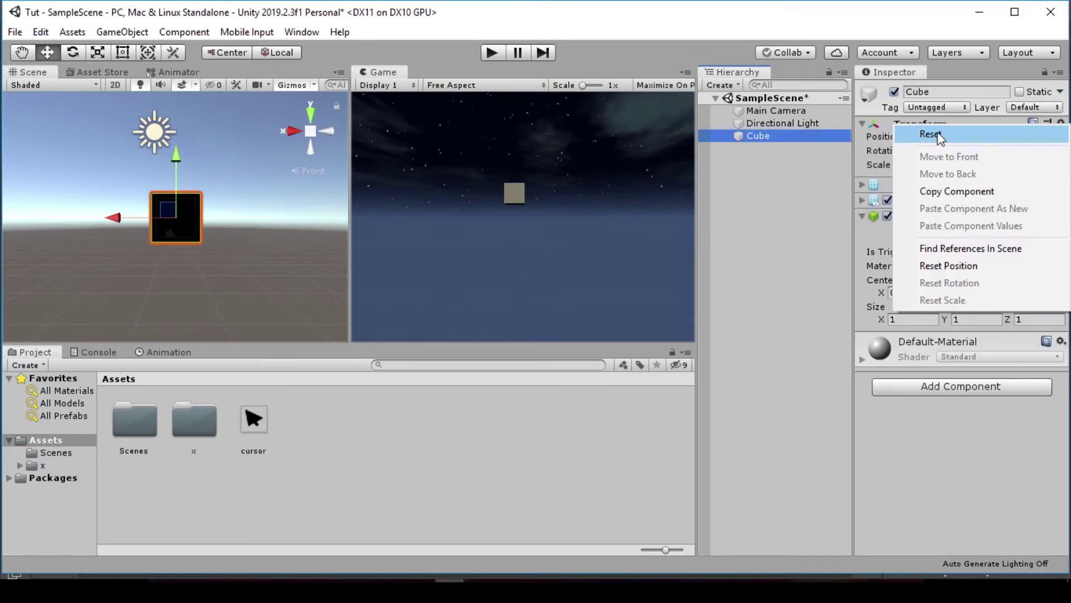
left_click(931, 134)
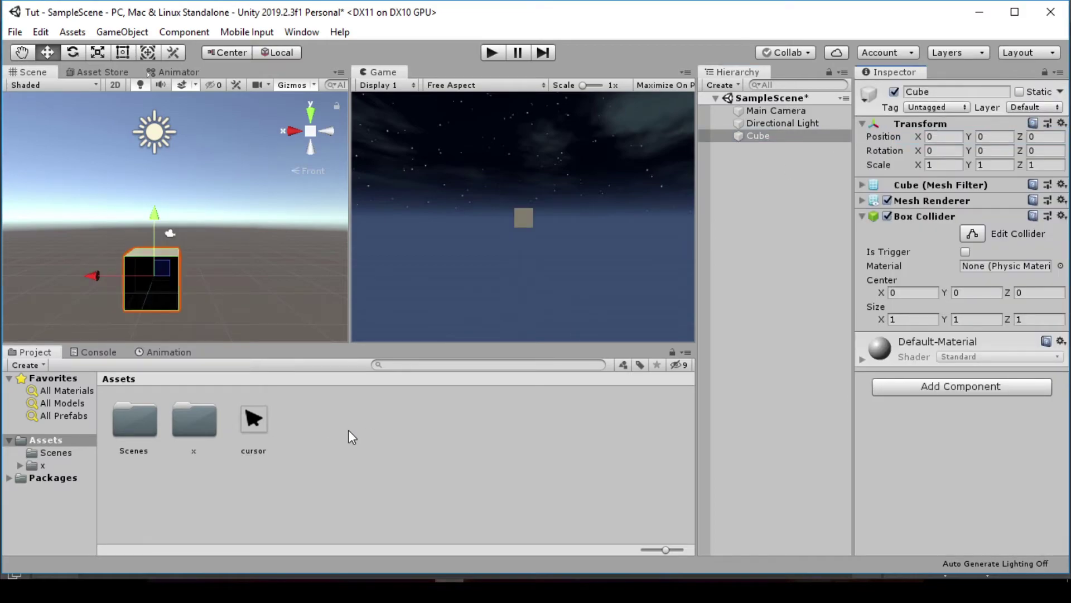
- Create a new C# script in Assets named TestCursor
right_click(375, 431)
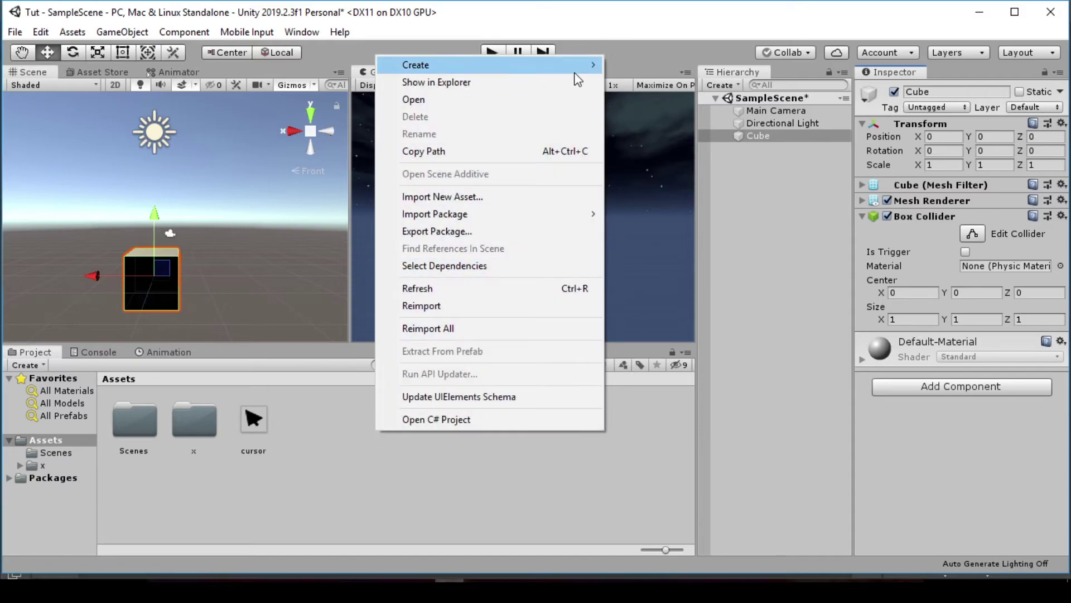
mouse_move(574, 72)
left_click(637, 57)
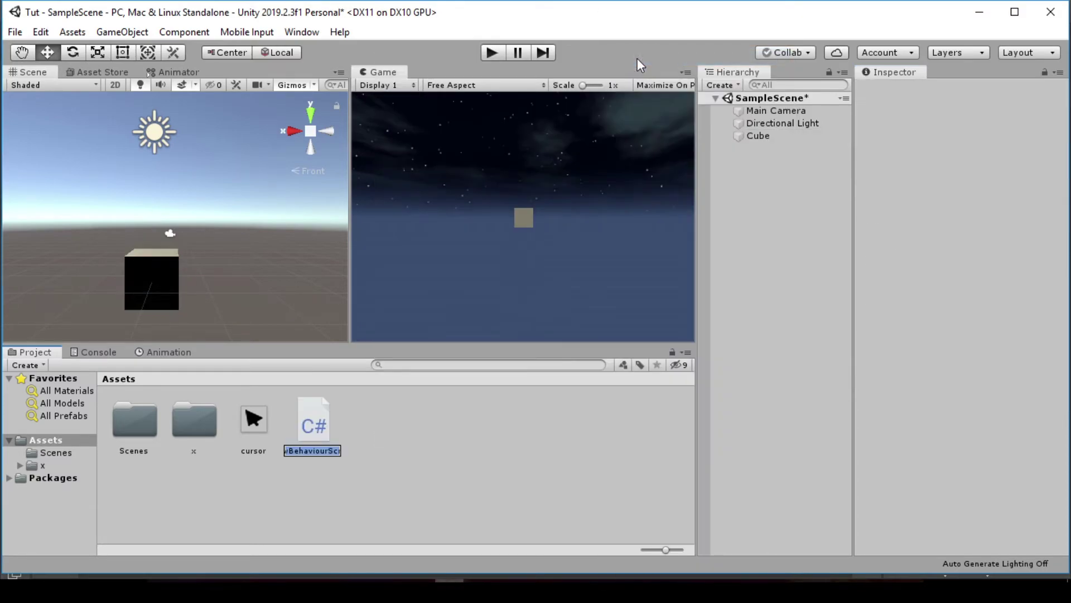
type("TestCurs")
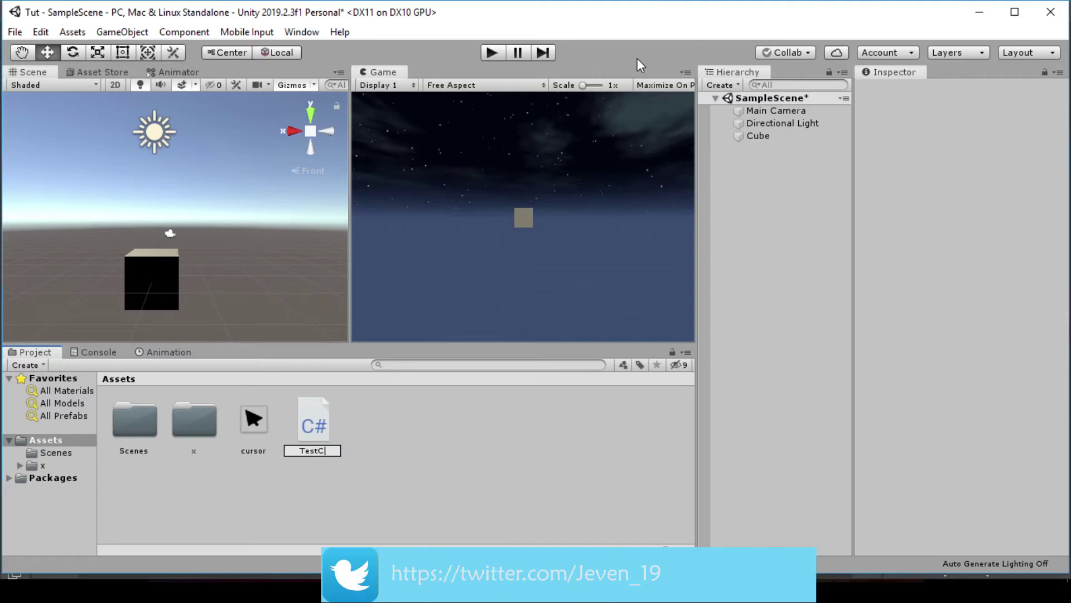
type("or")
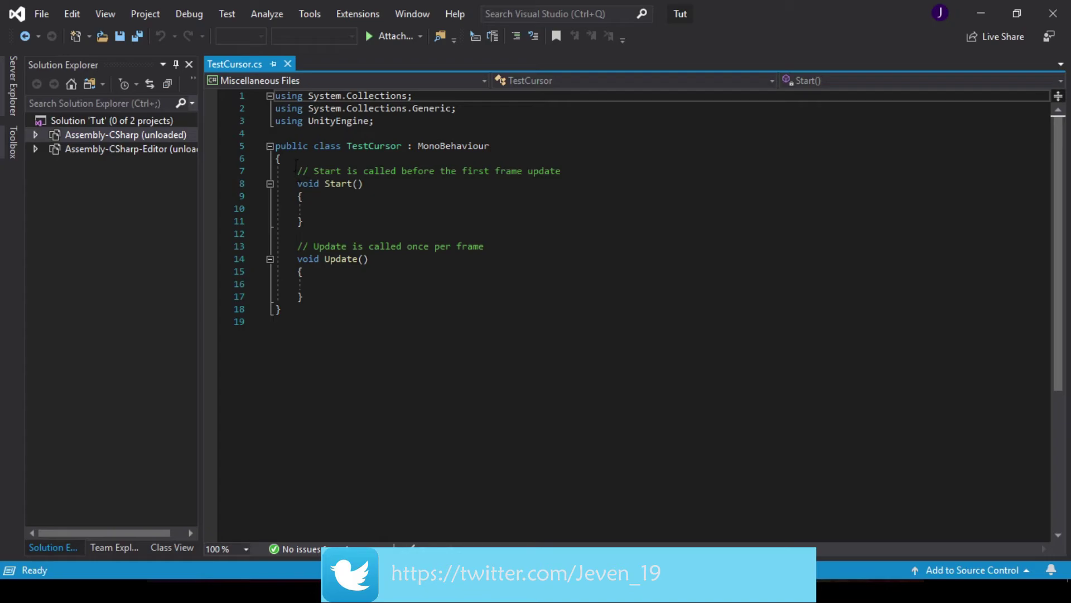
- Delete the Start() method and declare RaycastHit hit in Update()
left_click_drag(293, 171, 321, 227)
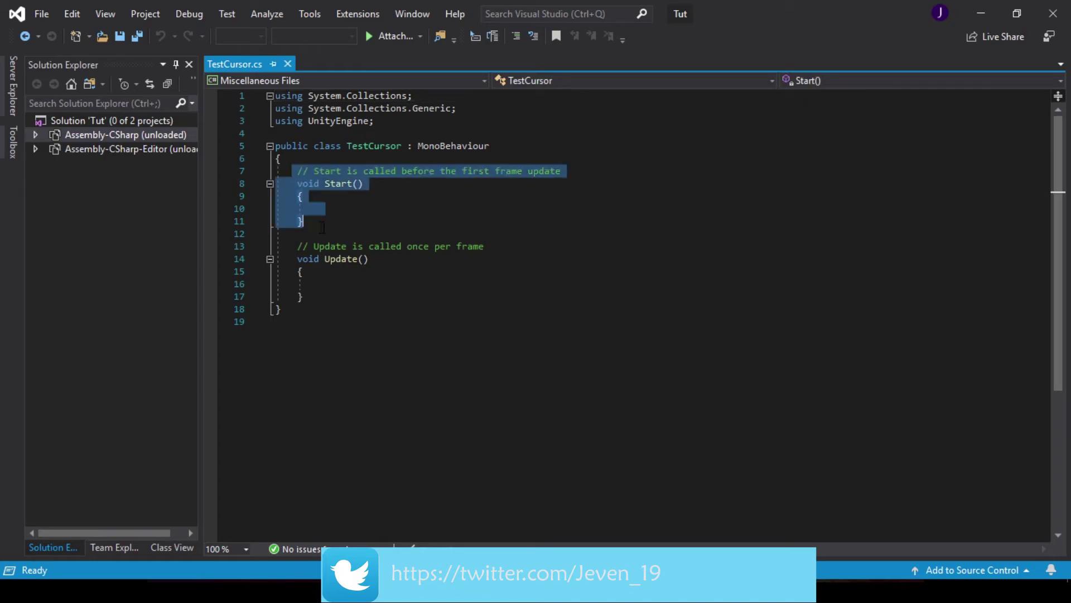
key("Delete")
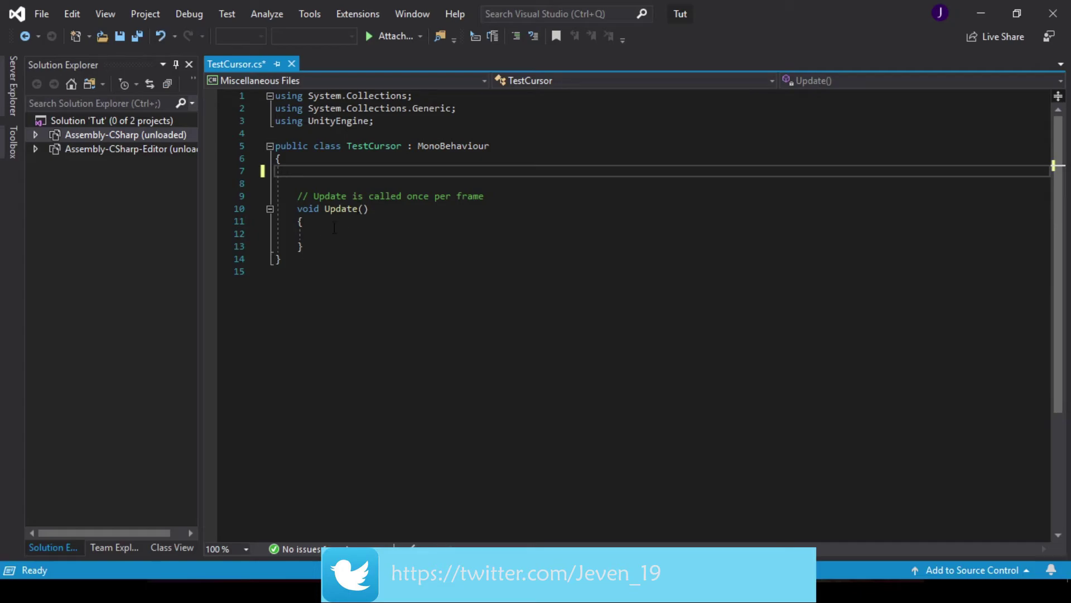
left_click(333, 234)
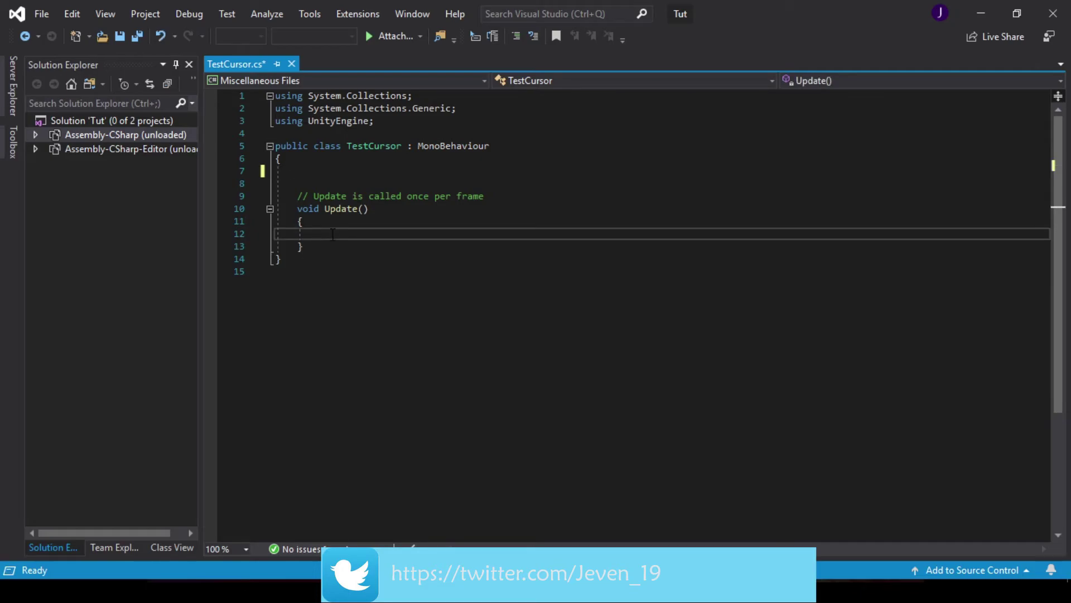
type("RaycastHi")
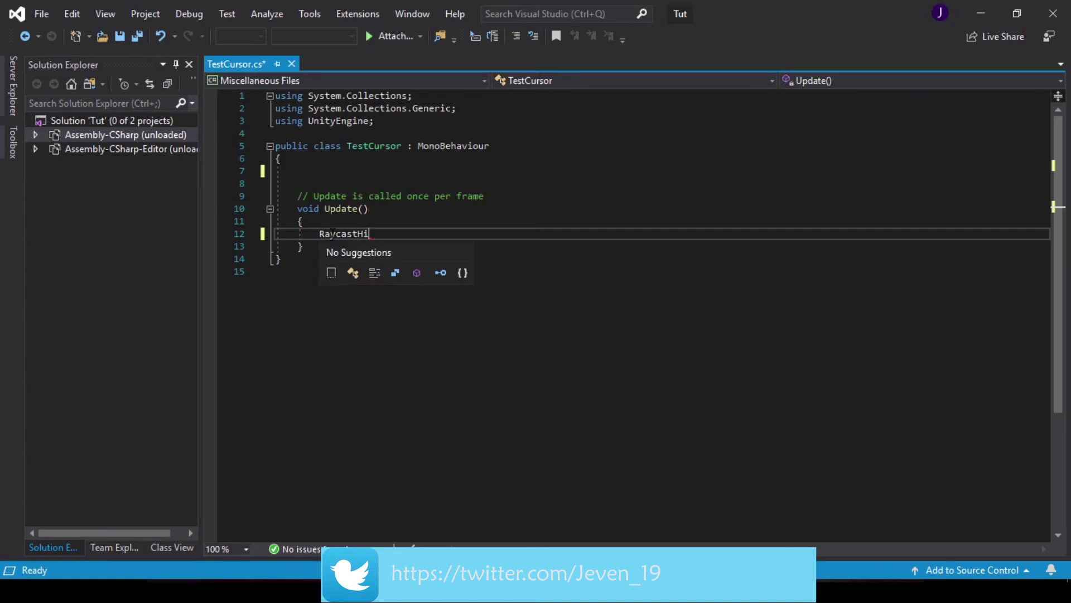
type("t hit;")
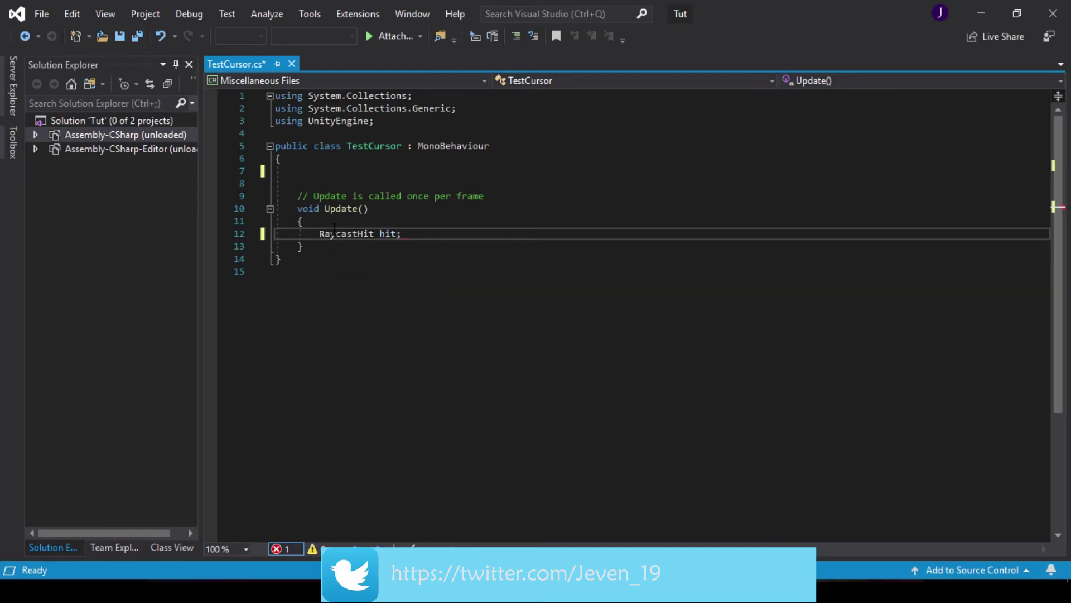
key("Return")
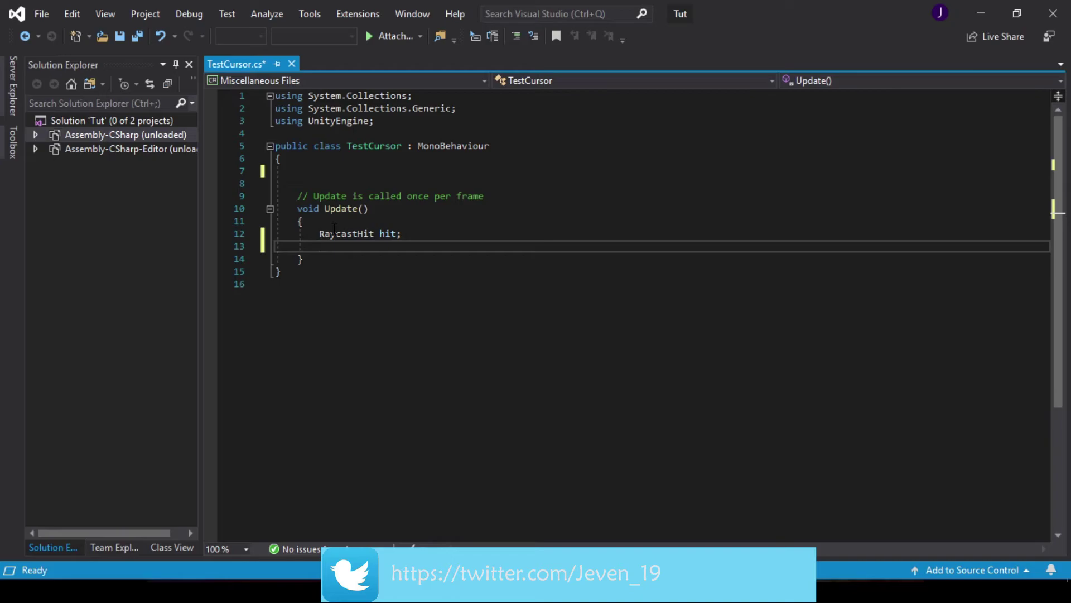
- Declare Ray ray = Camera.main.ScreenPointToRay(Input.mousePosition); in Update()
type("Ray")
key("Escape")
type("ray")
key("Escape")
type("= Camera")
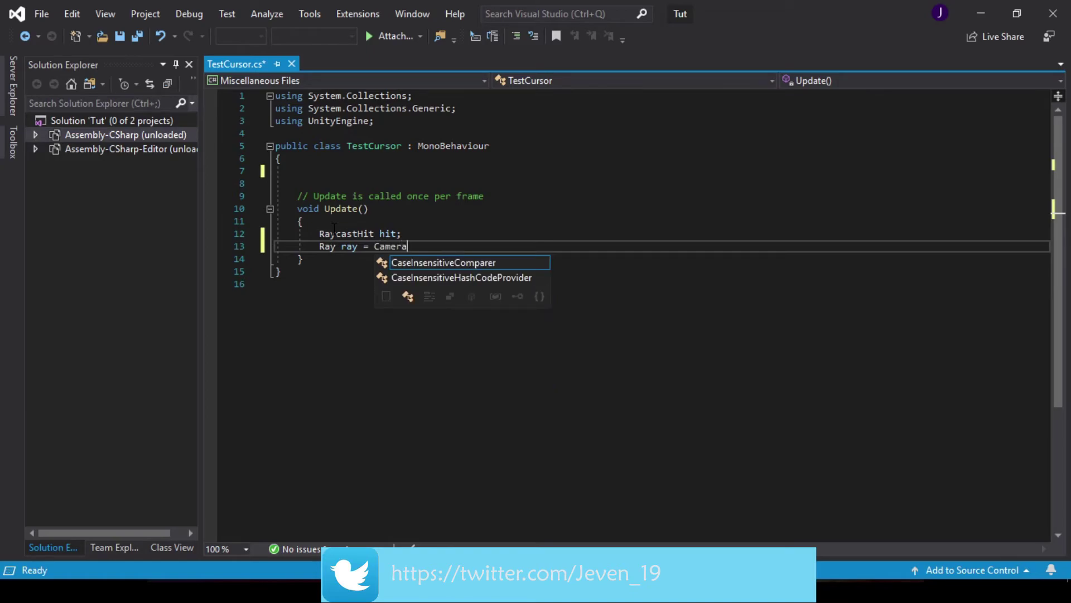
type(".main")
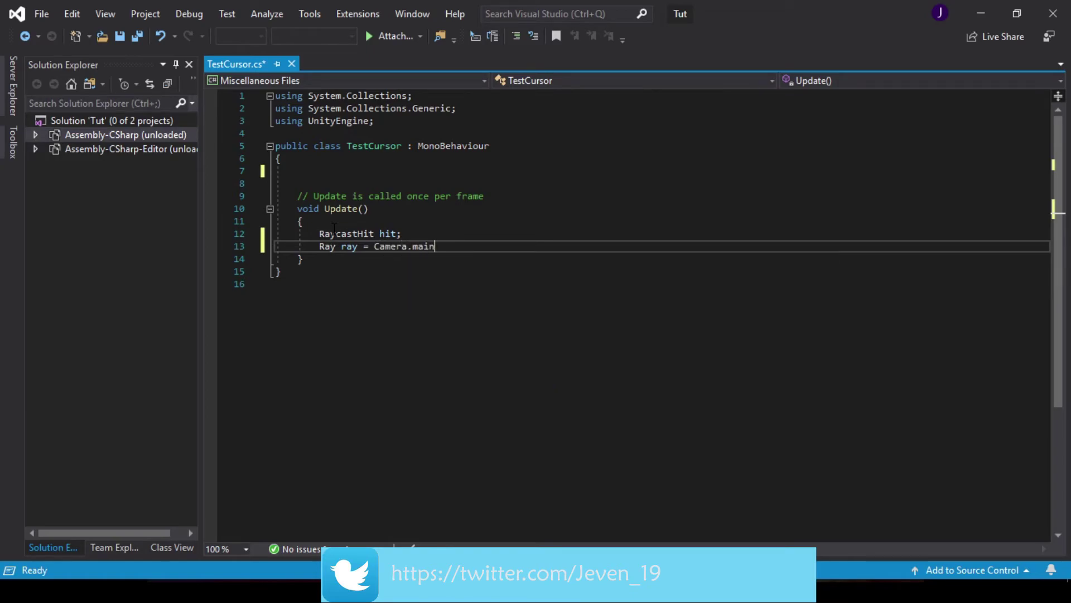
type(".ScreenT")
key("BackSpace")
type("Poin")
type("tT")
type("oRay")
type("(INpu")
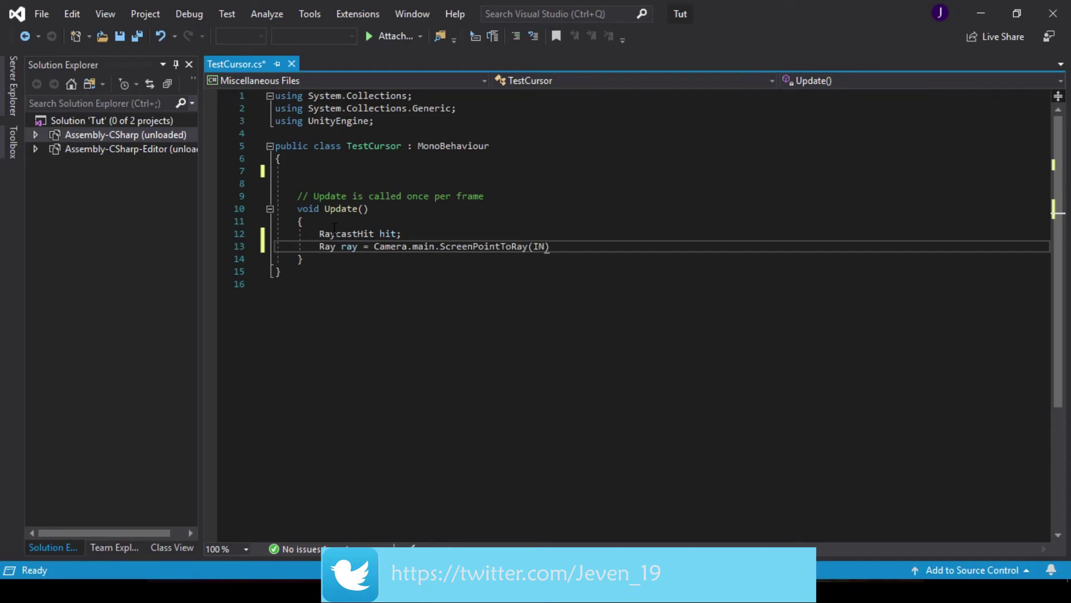
type("t")
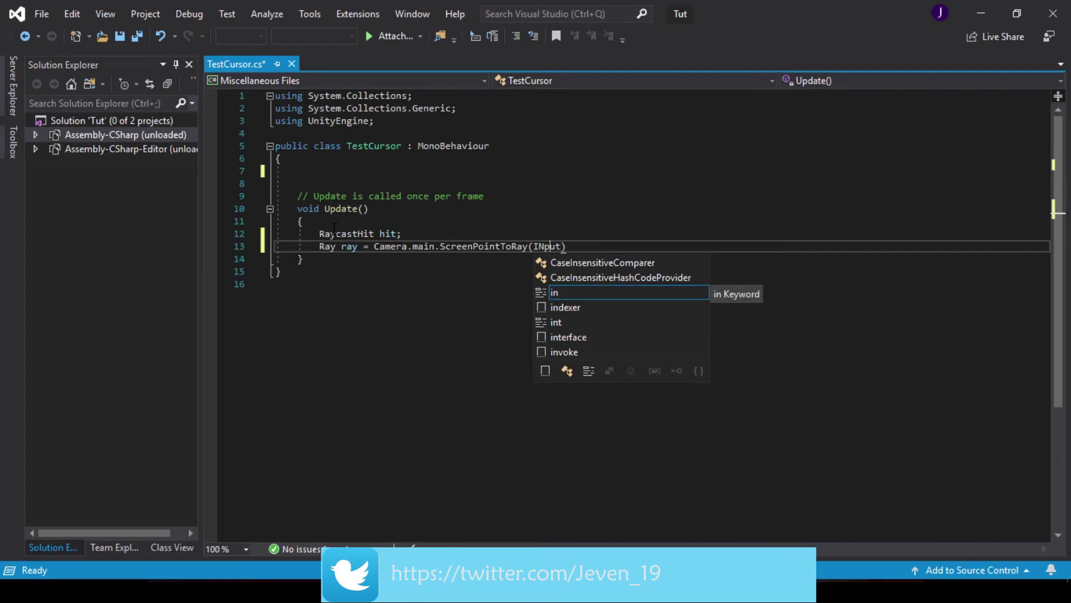
key("BackSpace")
type("n")
key("Right")
key("Right")
key("Right")
type(".")
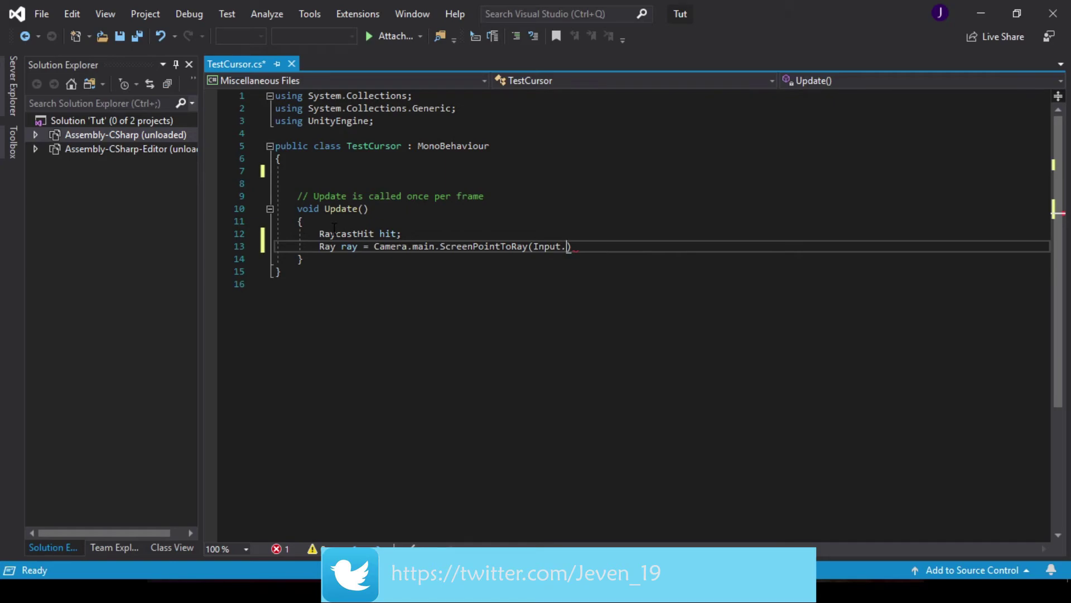
type("mousePosition")
key("Right")
type(";")
- Add an empty if (Input.GetMouseButton(0)) block below the ray
key("Return")
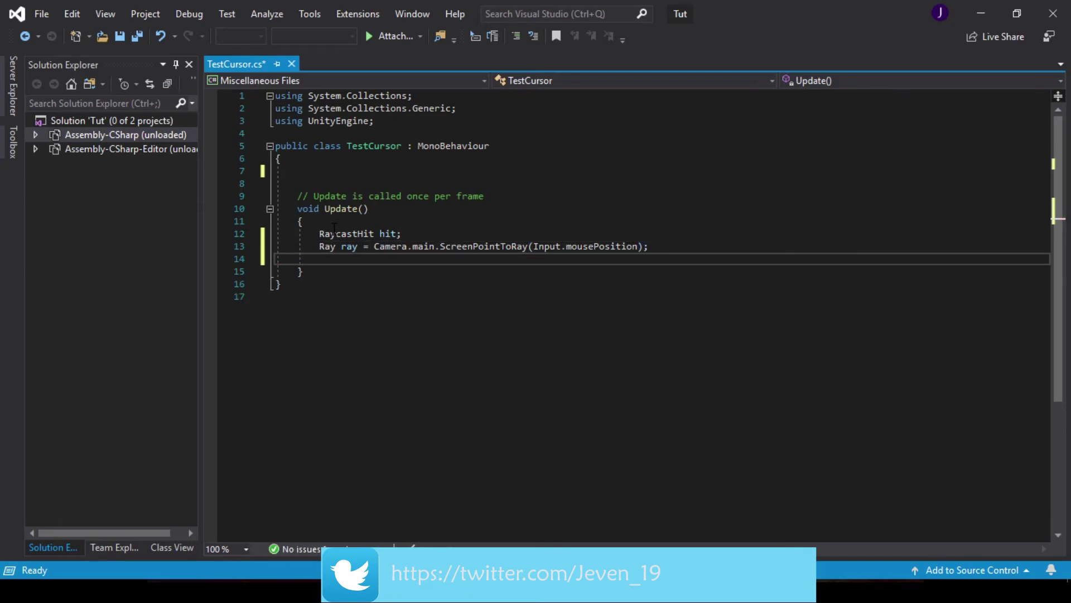
type("if (In")
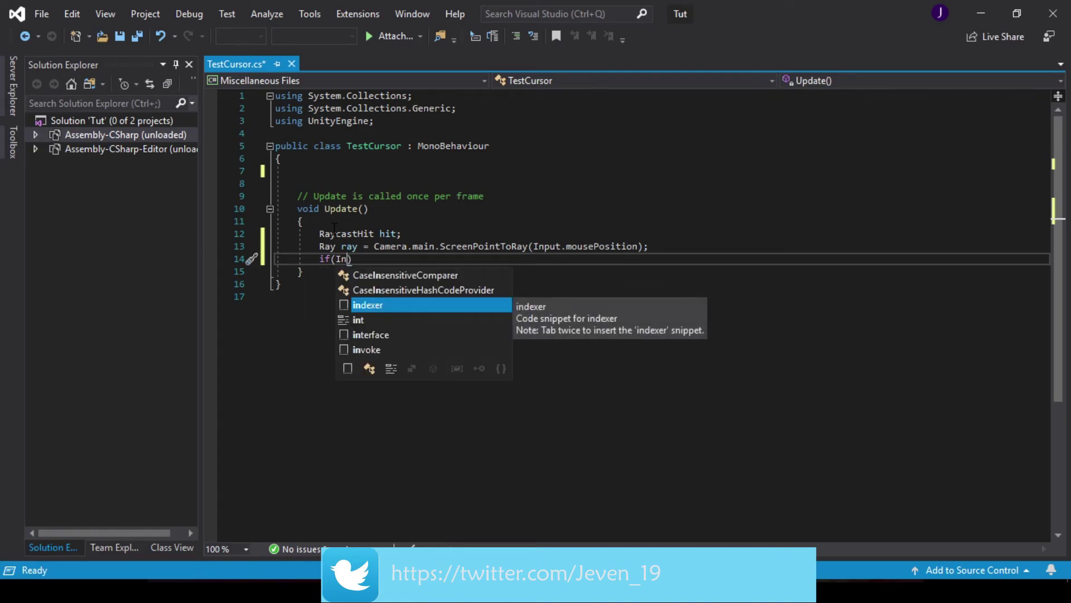
type("put.")
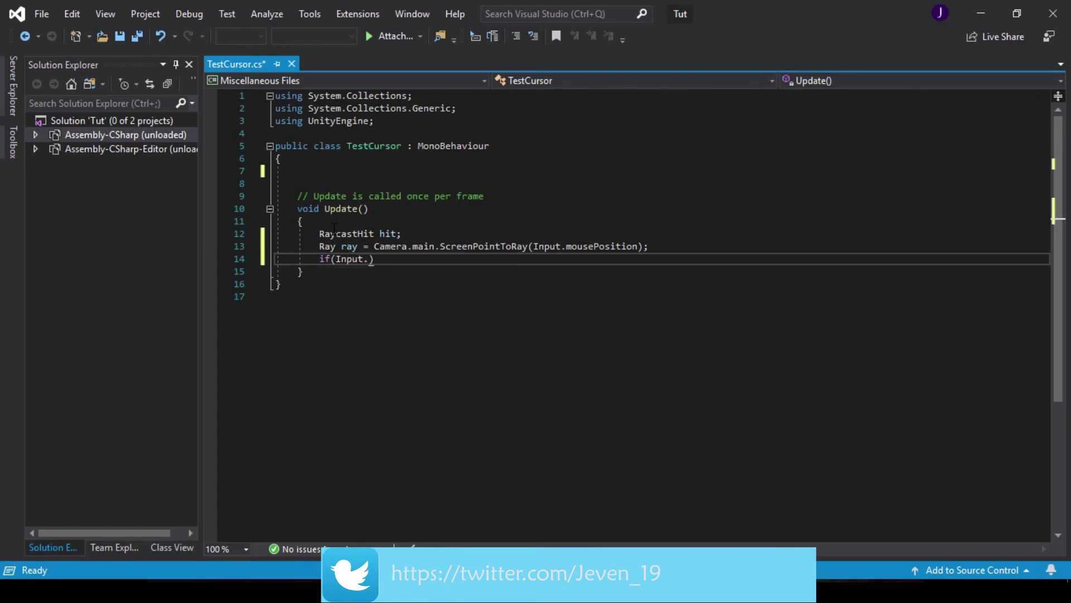
type("GetMouseButton(")
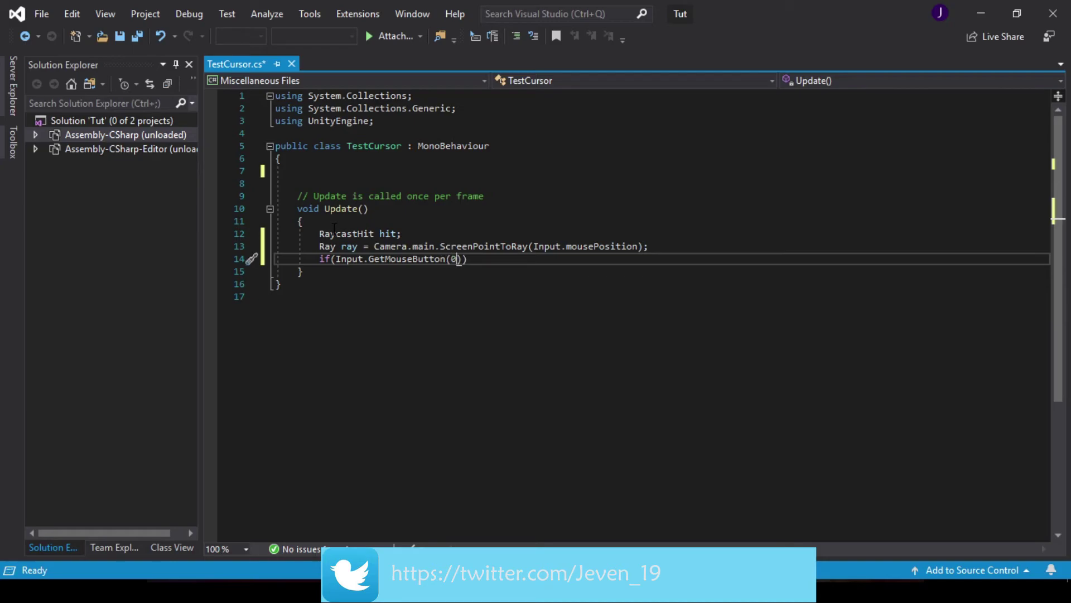
type("0)) {")
key("Return")
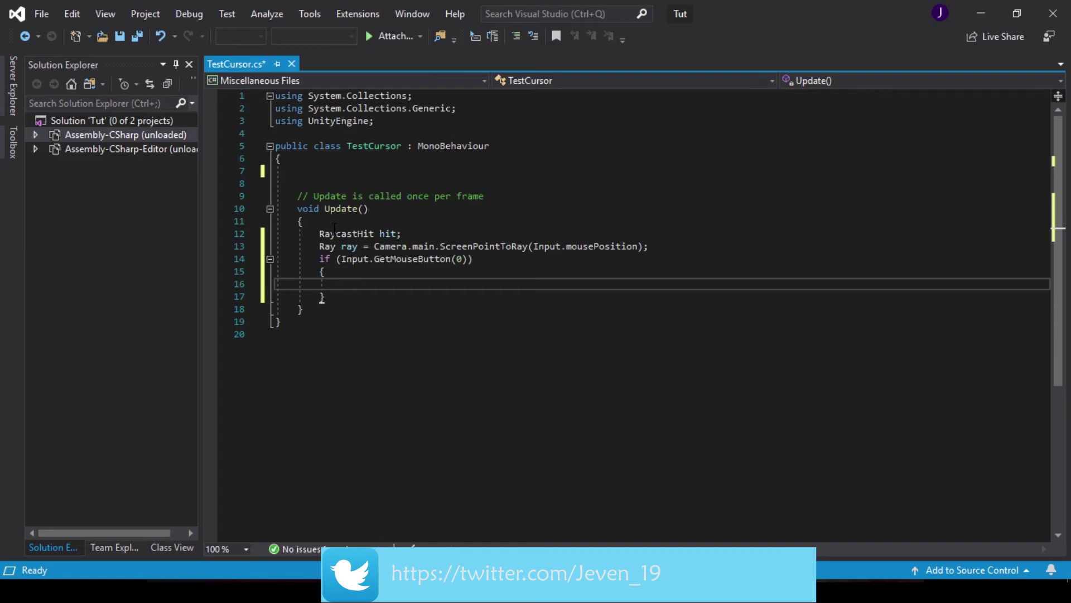
- Add an if (Physics.Raycast(ray, out hit)) block inside the mouse-button check
type("If")
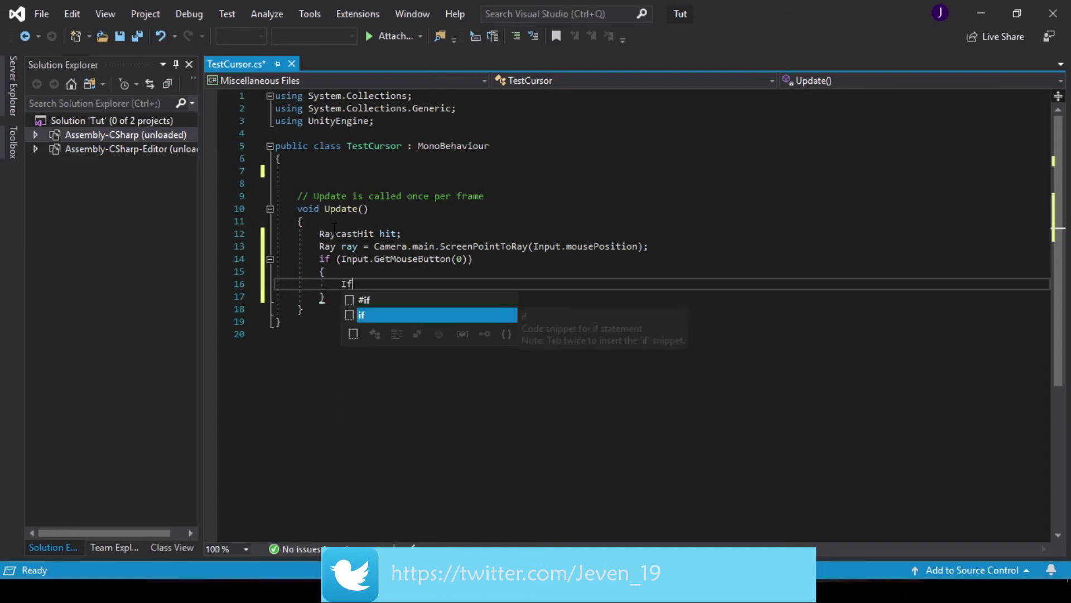
key("BackSpace")
key("BackSpace")
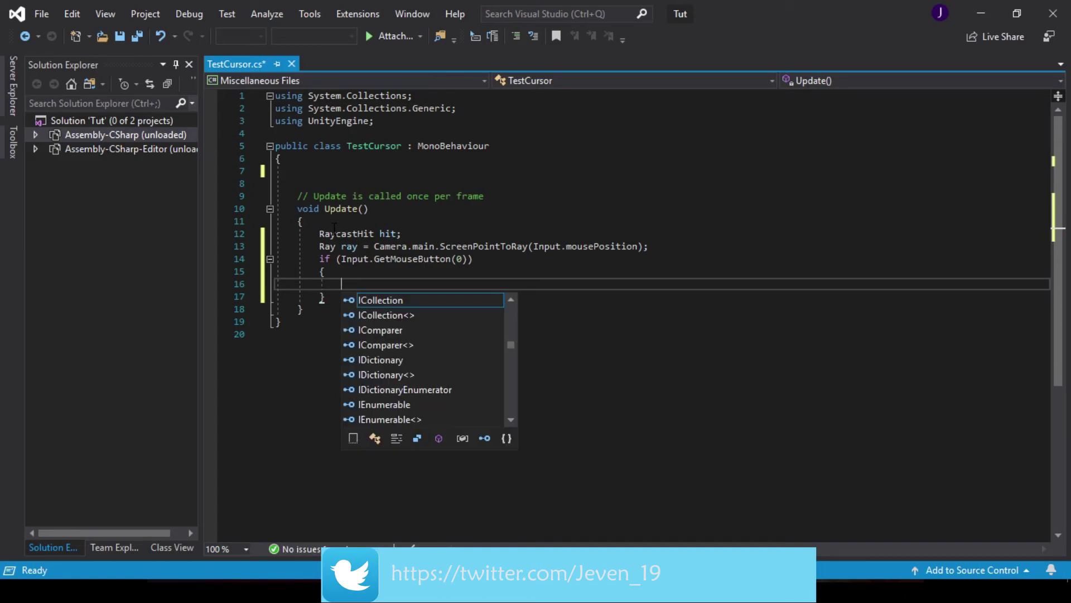
type("if(")
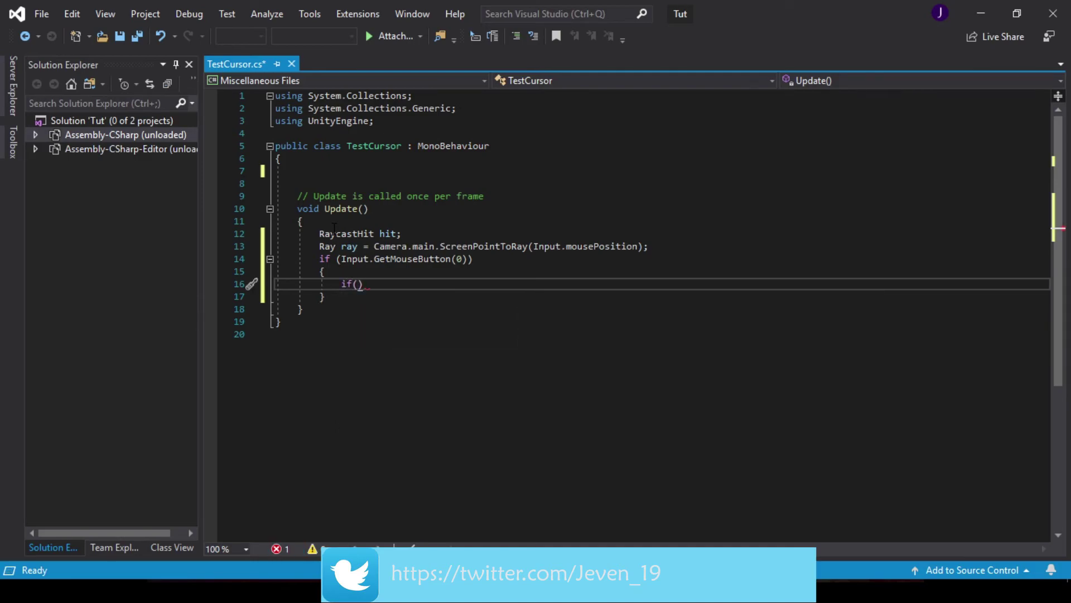
type("Py")
key("BackSpace")
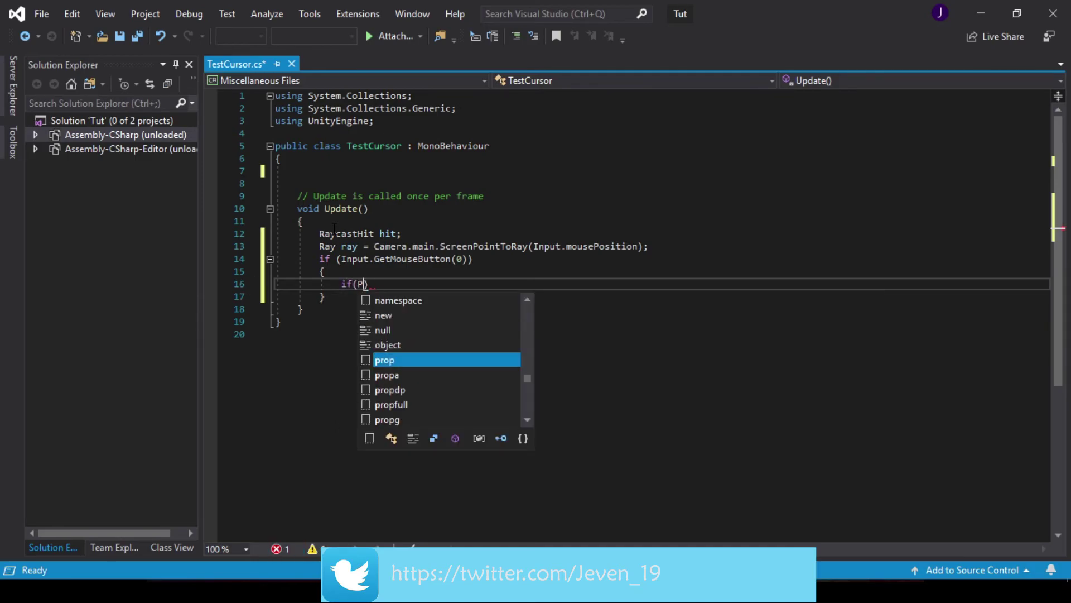
type("hysi")
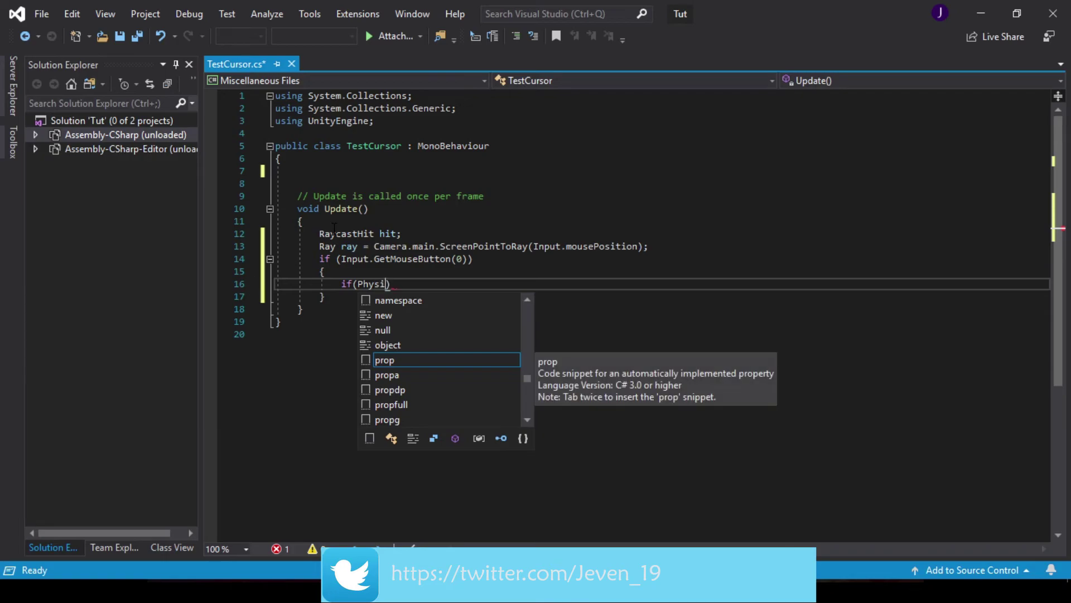
type("cs.")
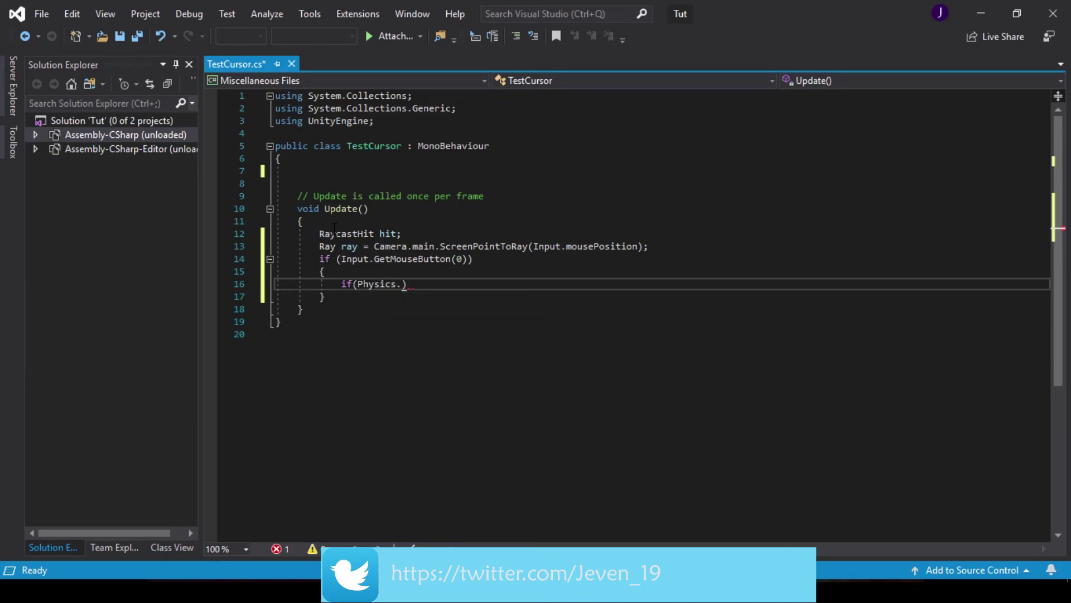
type("Raycat")
key("Left")
type("st(ray")
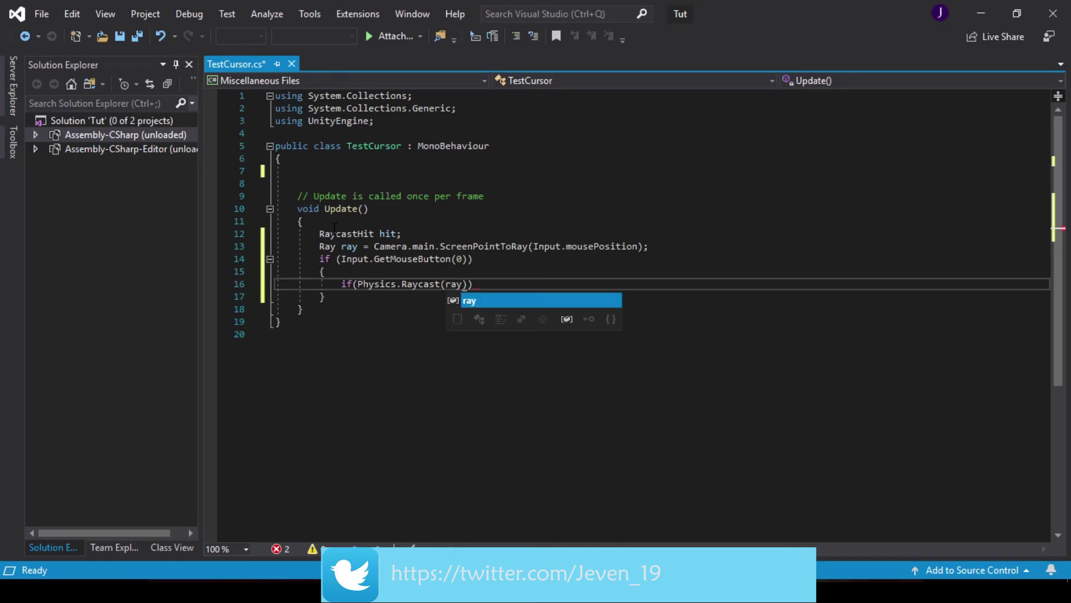
type(",")
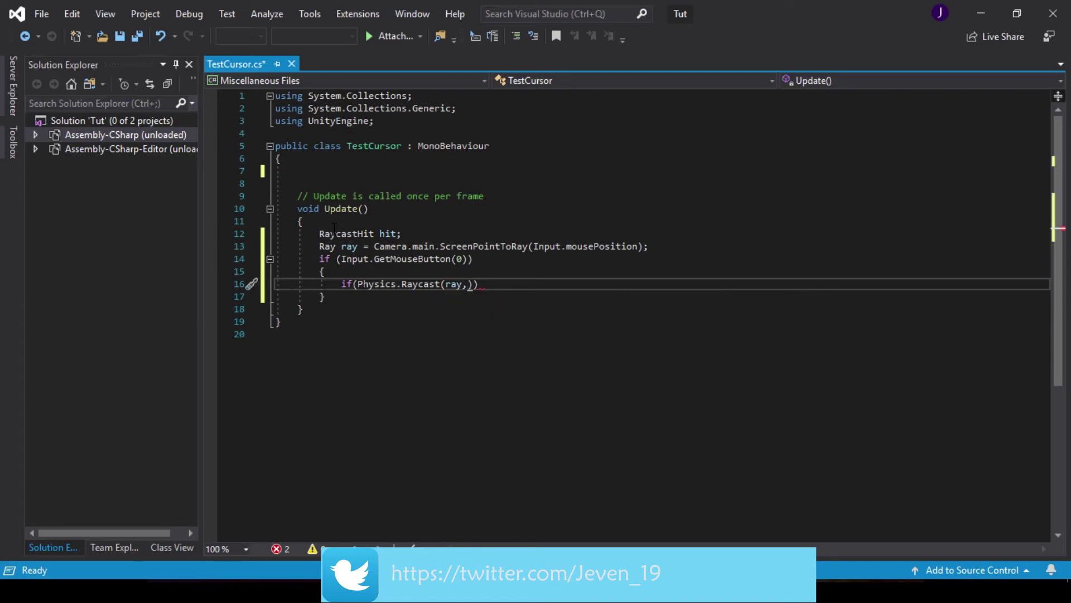
type("out hit")
key("Return")
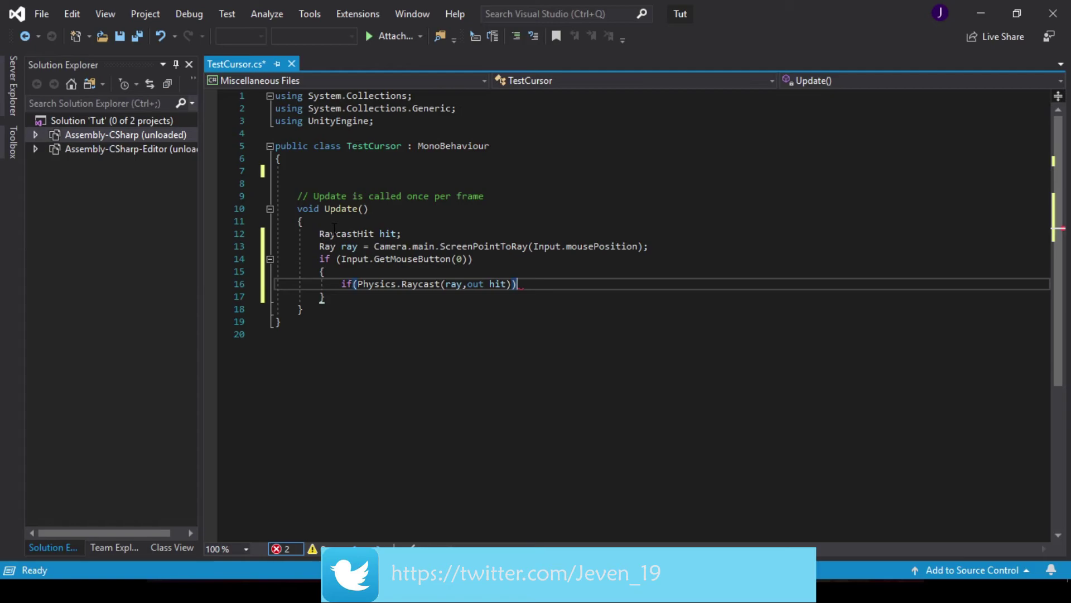
key("Return")
type("{")
key("Return")
- Log hit.transform.name when the hit object is named "Cube", save, and return to Unity
type("i")
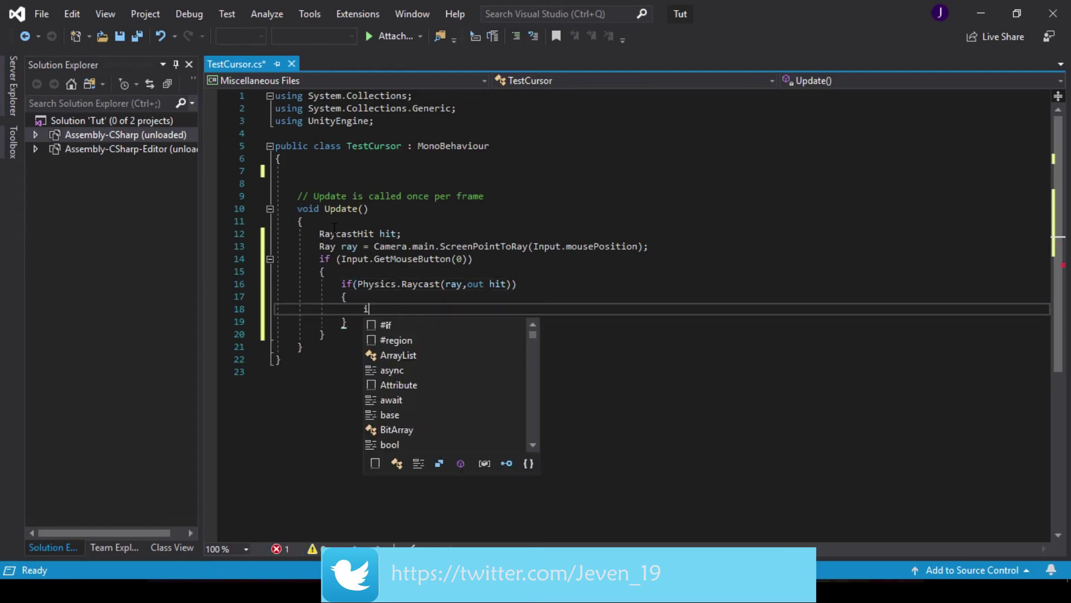
type("f(h")
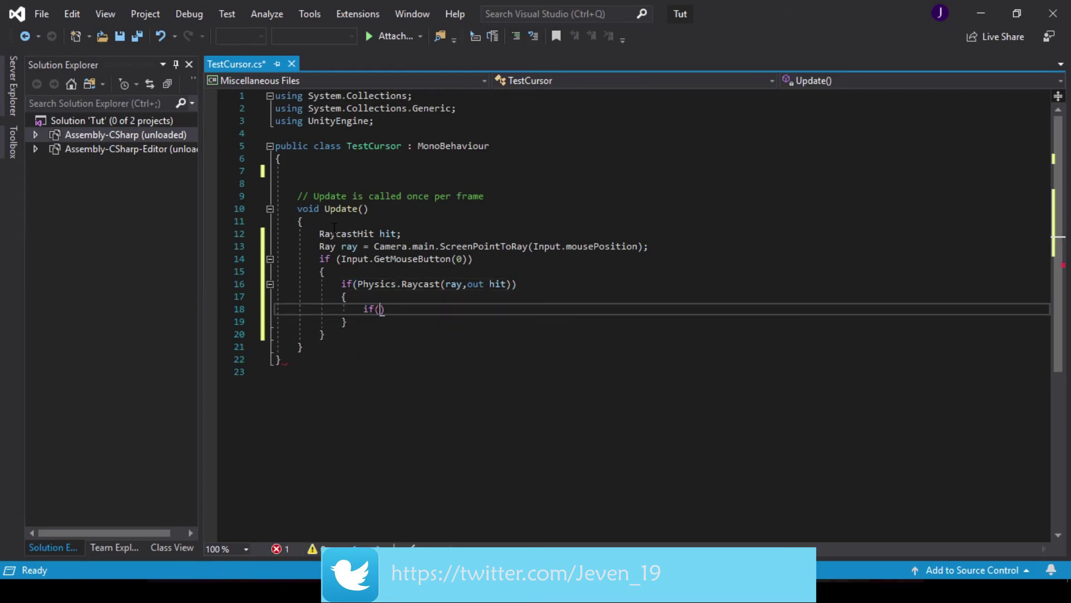
type("it")
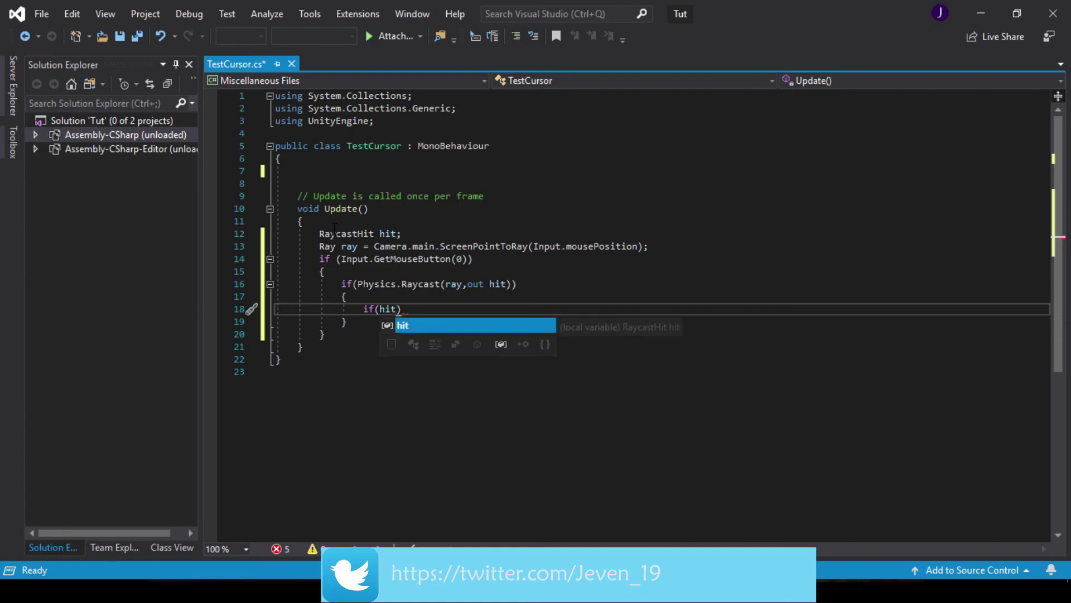
type(".tr")
type("ansform")
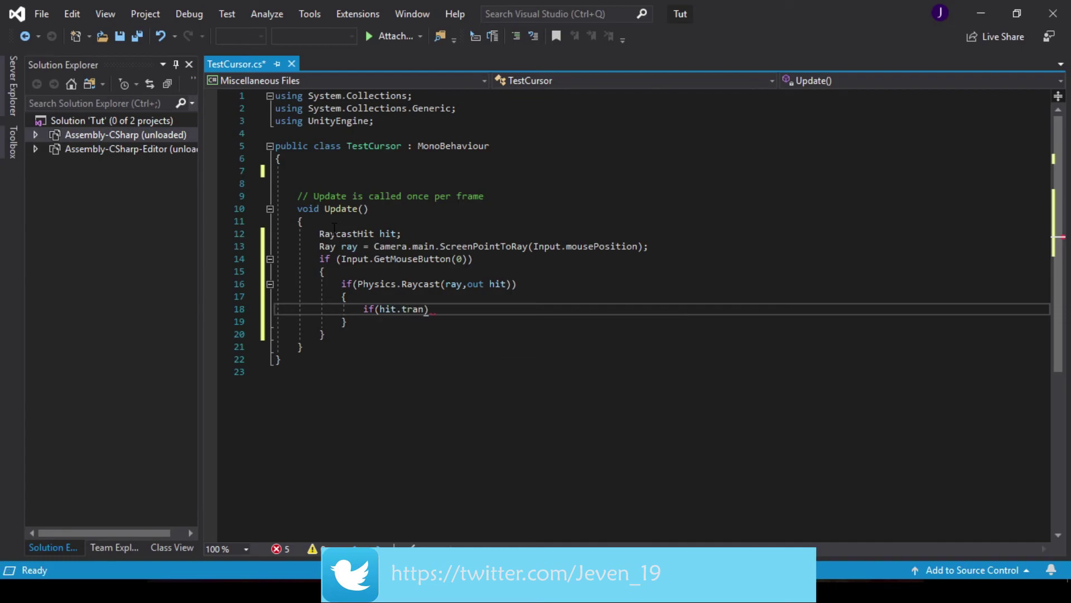
type(".name == \"Cube")
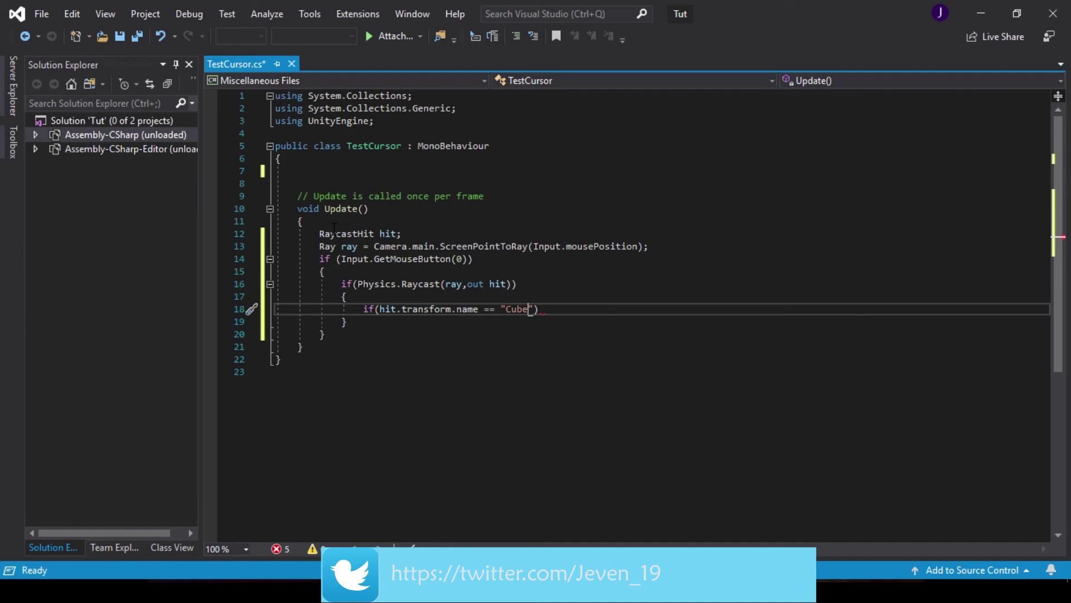
key("End")
key("Return")
type("{")
key("Return")
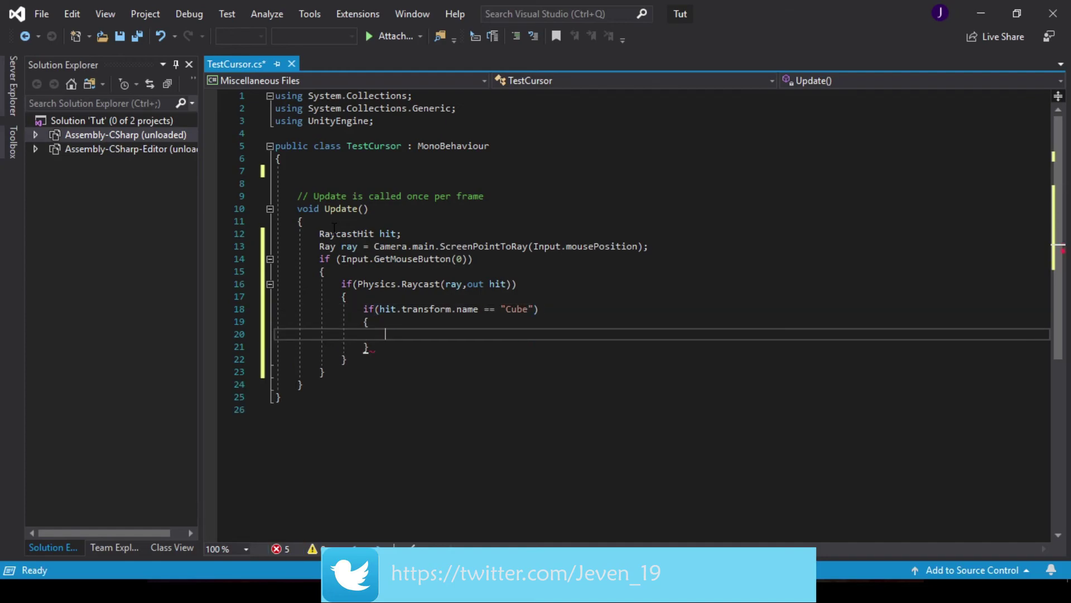
type("D")
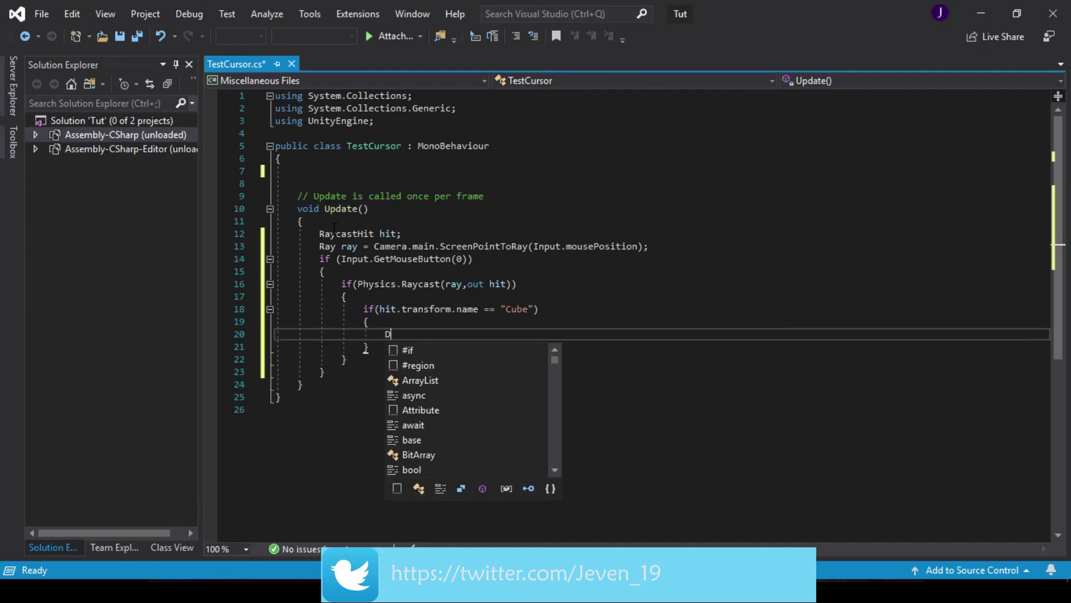
type("ebug.Lo")
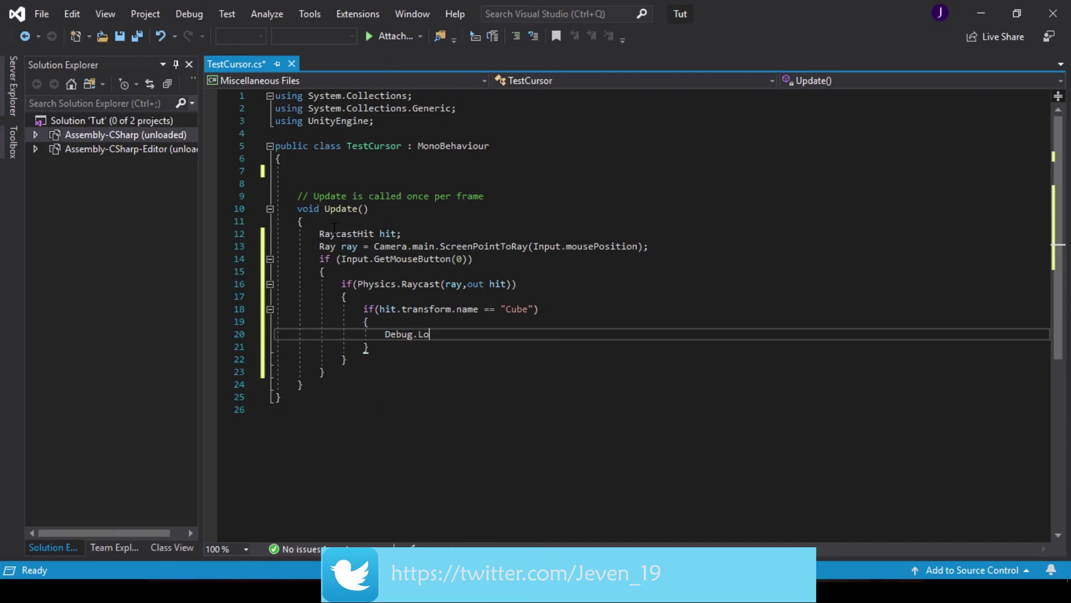
type("g(hit.transform.name);")
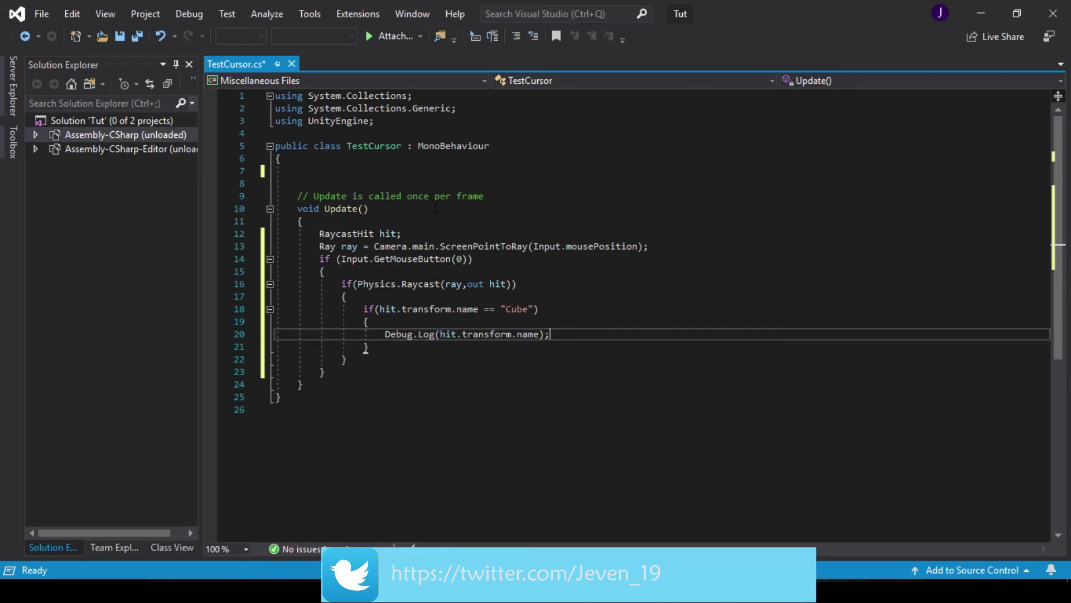
key("ctrl+s")
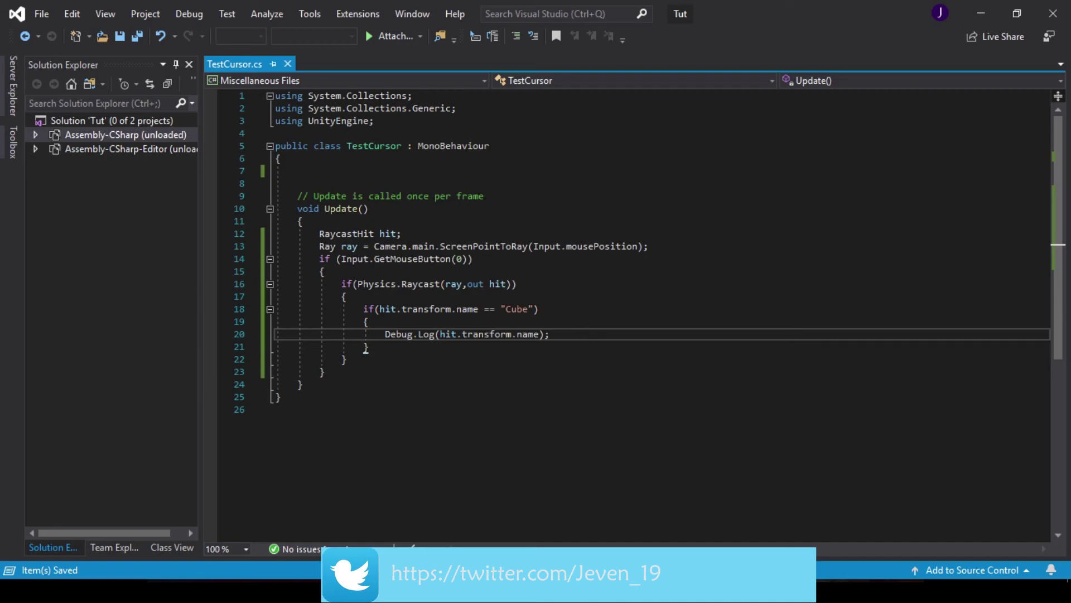
key("alt+Tab")
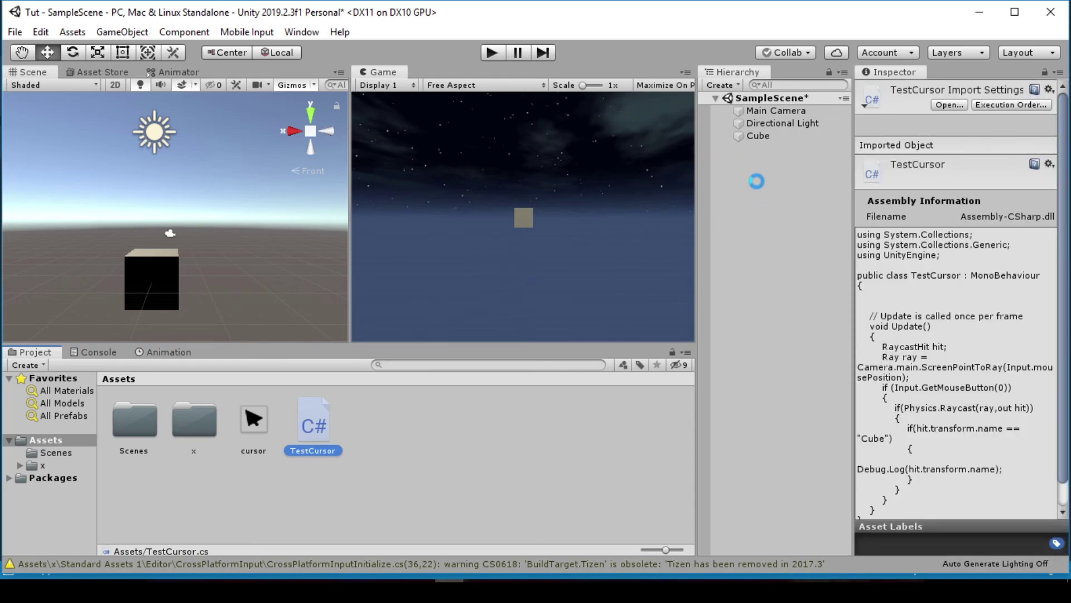
- Create an empty object named cursor, reset its Transform, and attach the TestCursor script
right_click(757, 182)
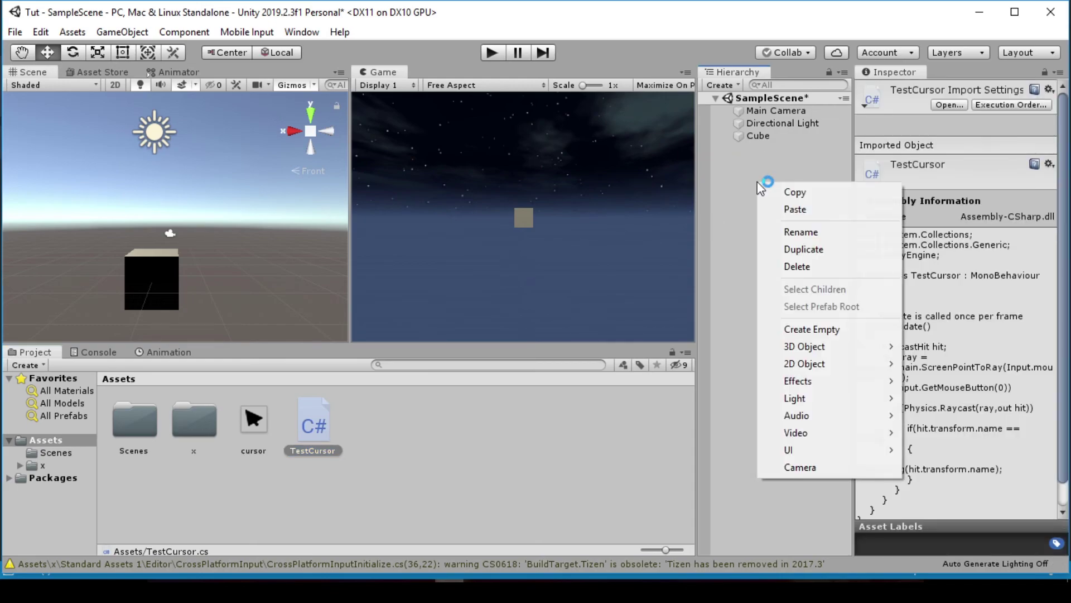
left_click(816, 335)
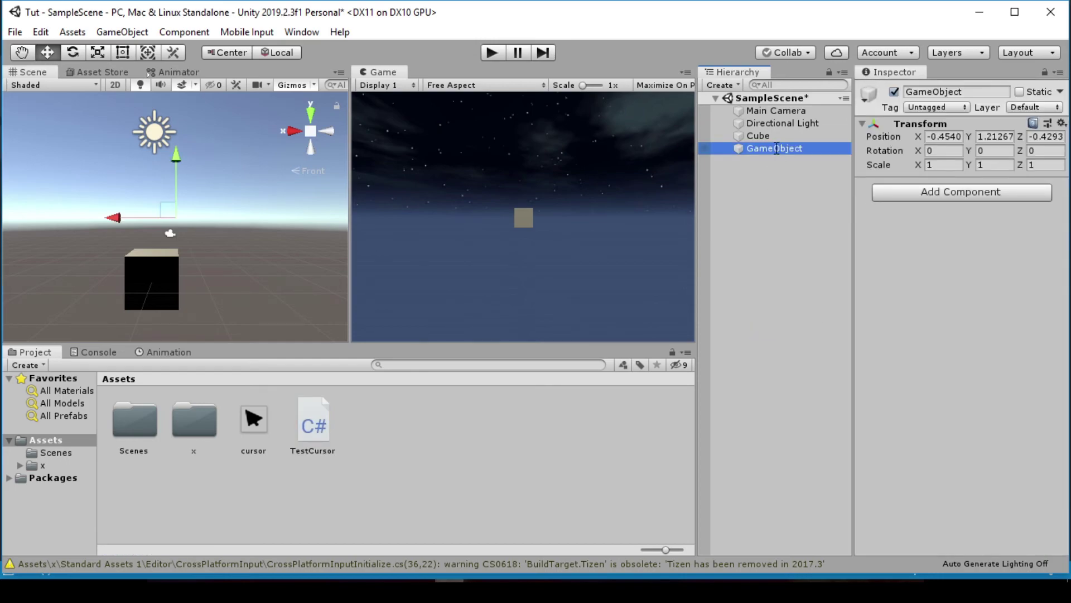
type("curs")
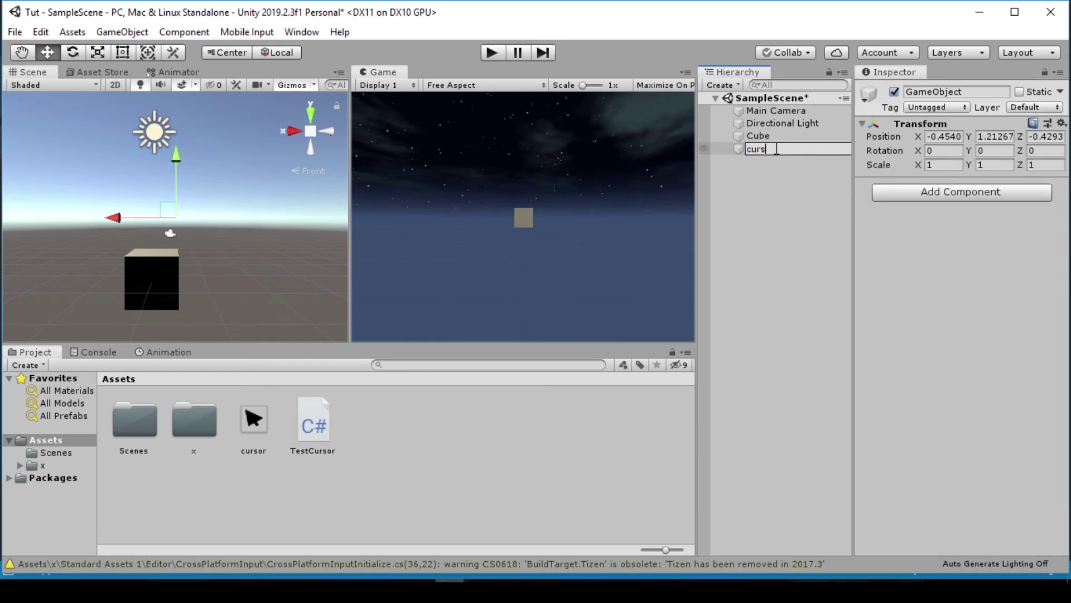
type("or")
key("Return")
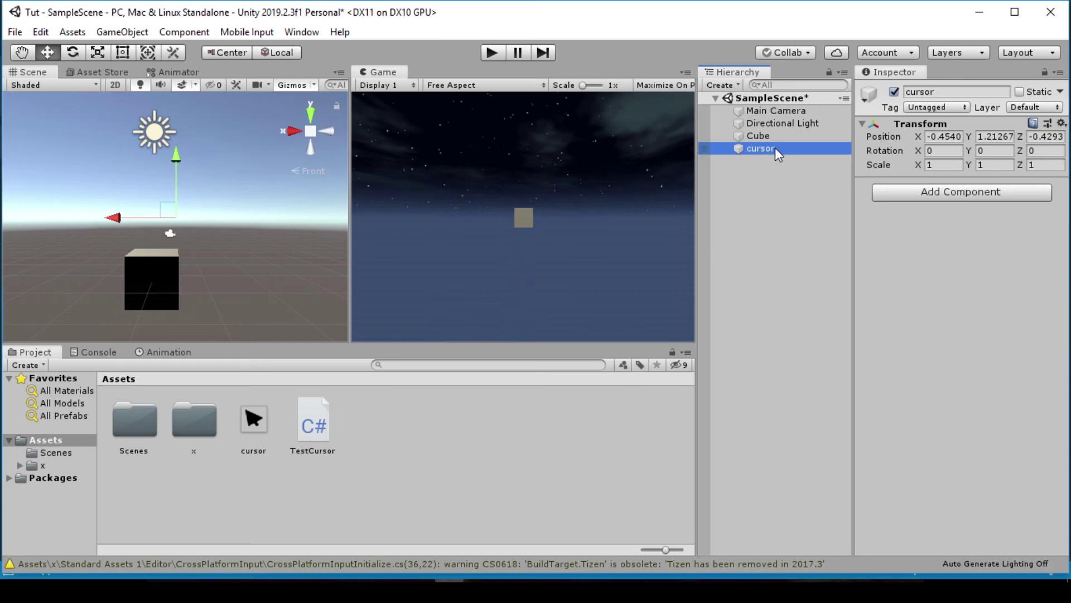
right_click(952, 125)
left_click(956, 134)
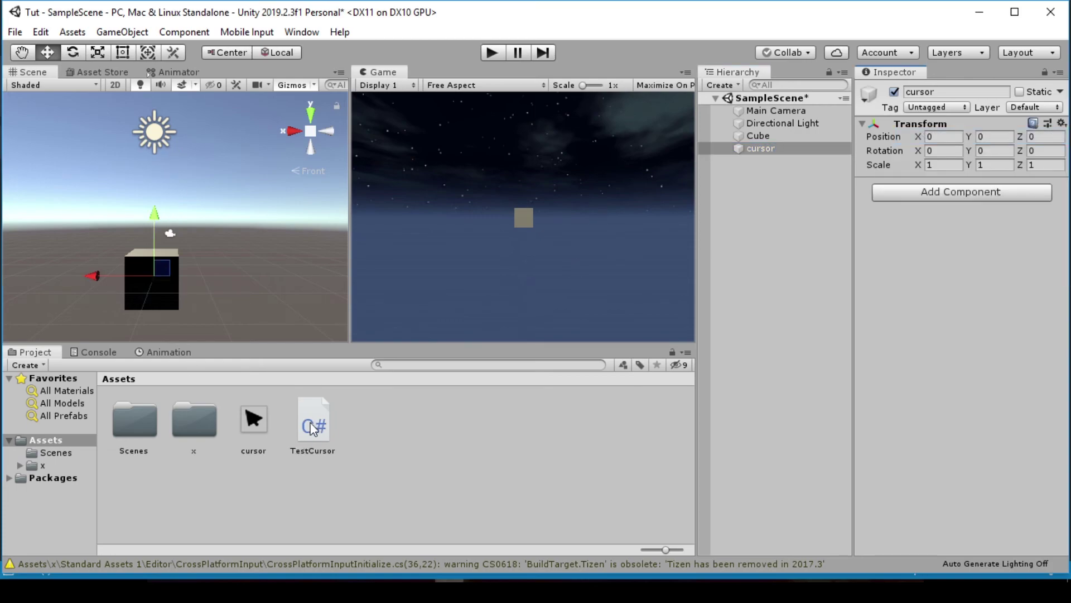
left_click_drag(315, 433, 780, 154)
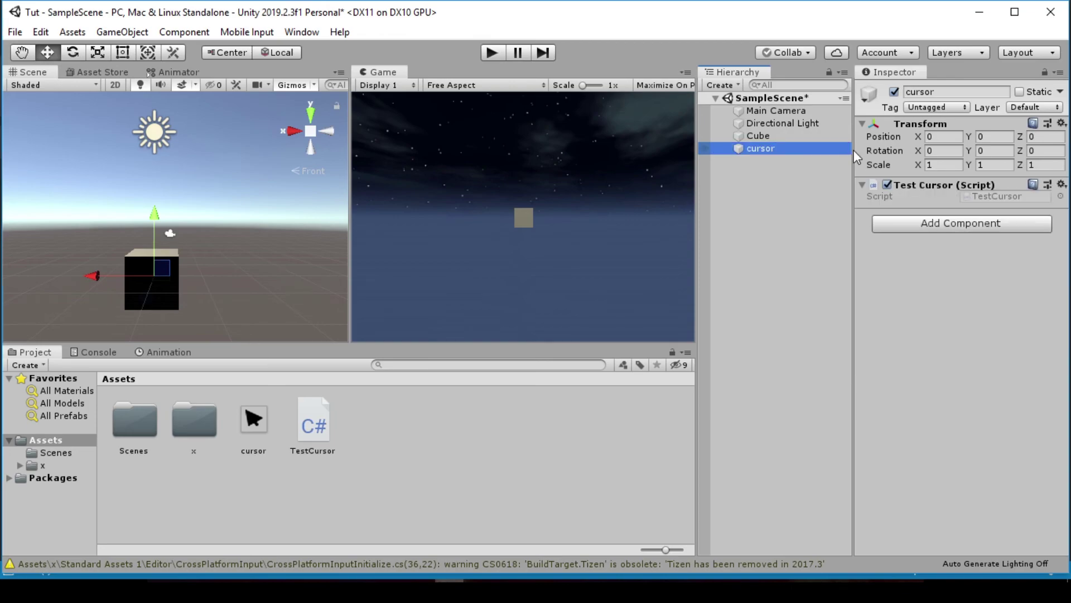
- Run the scene, clear the Console, click the cube to log Cube, then stop
left_click(491, 53)
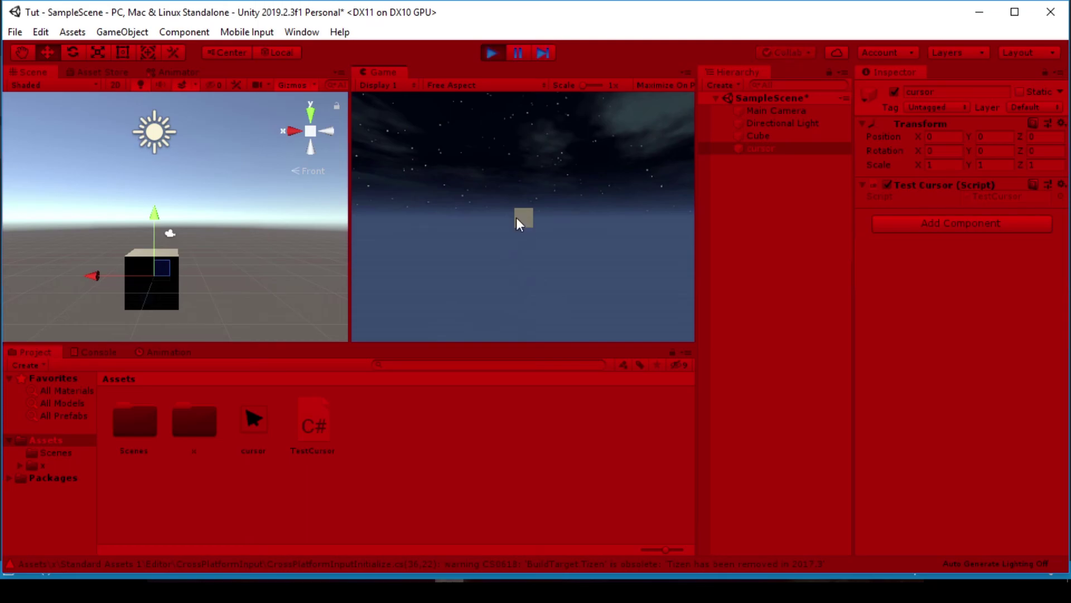
left_click(98, 353)
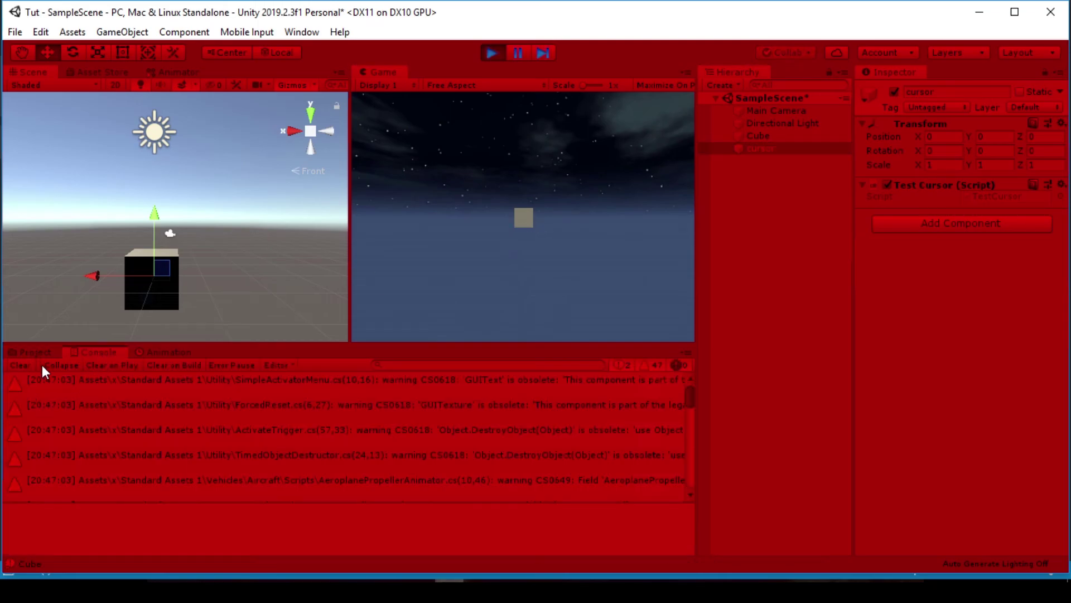
left_click(20, 365)
left_click(533, 222)
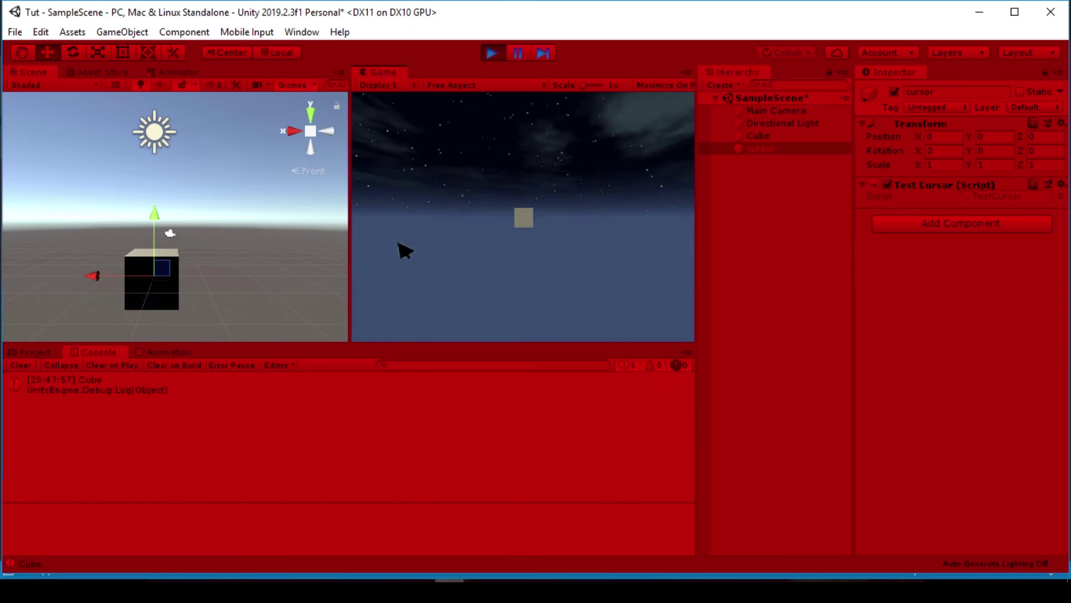
left_click(32, 353)
left_click(492, 53)
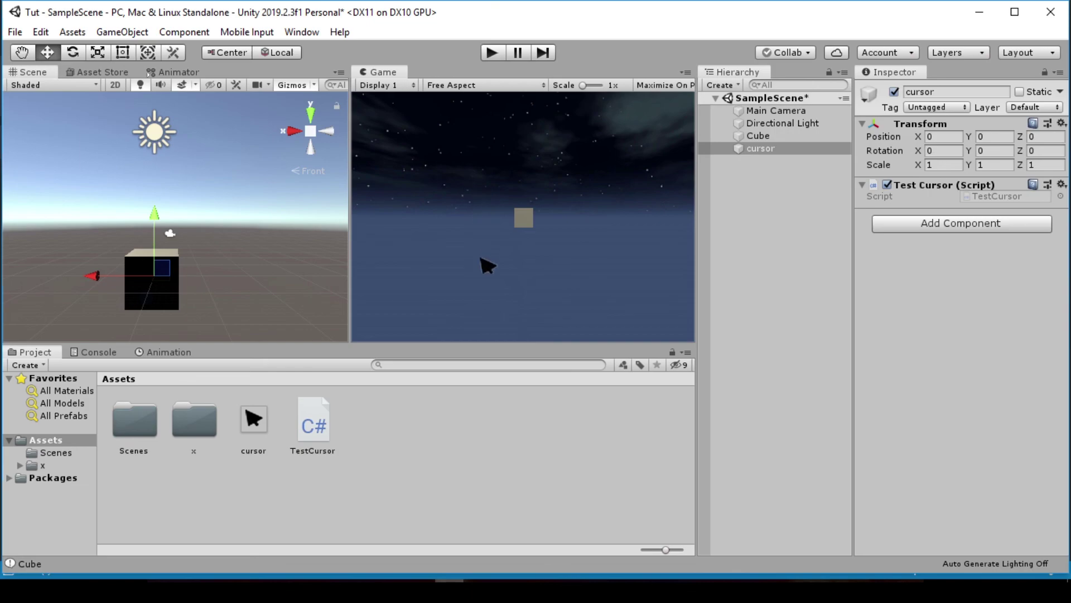
left_click(496, 574)
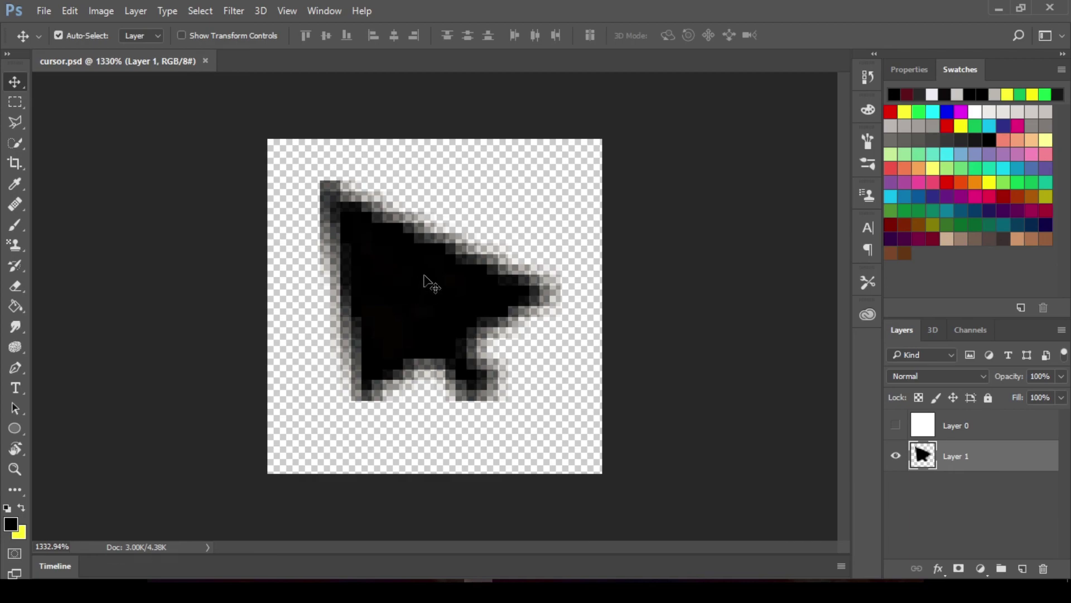
scroll(441, 272, "down", 1)
scroll(446, 272, "down", 5)
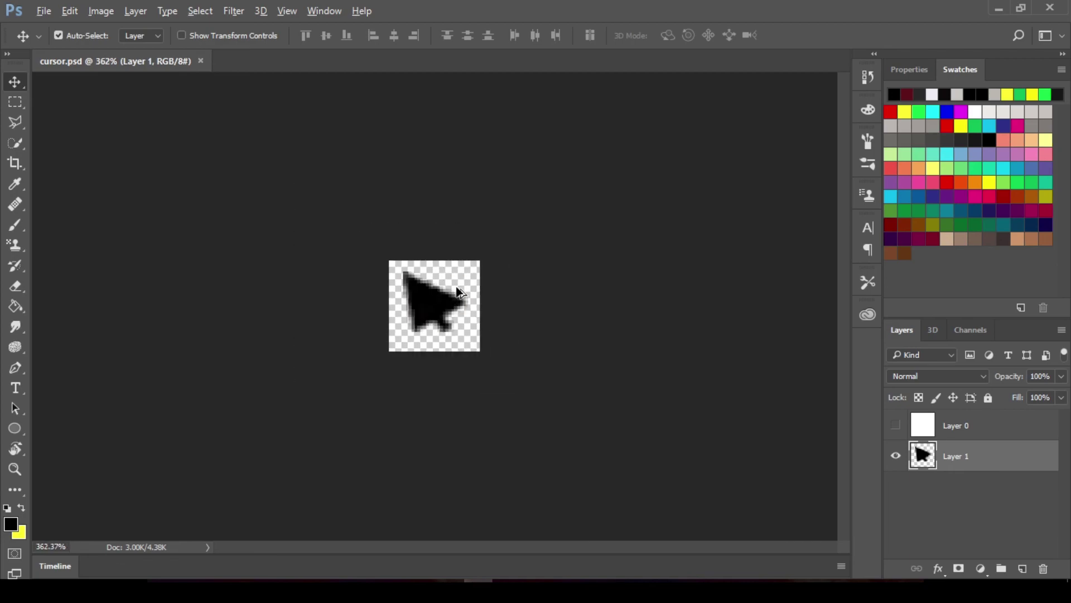
scroll(452, 288, "up", 5)
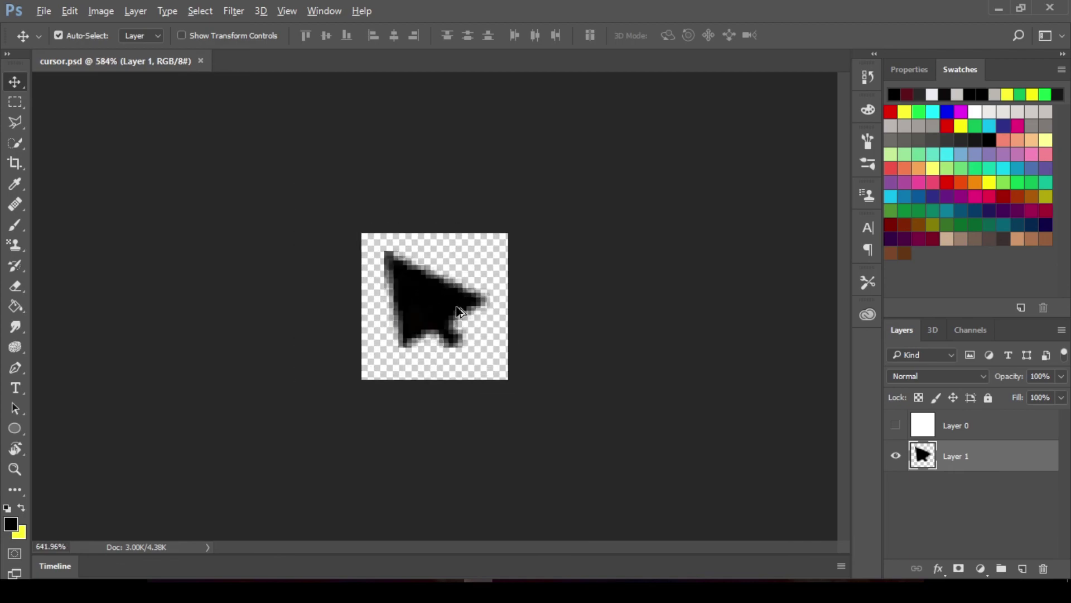
scroll(460, 311, "up", 2)
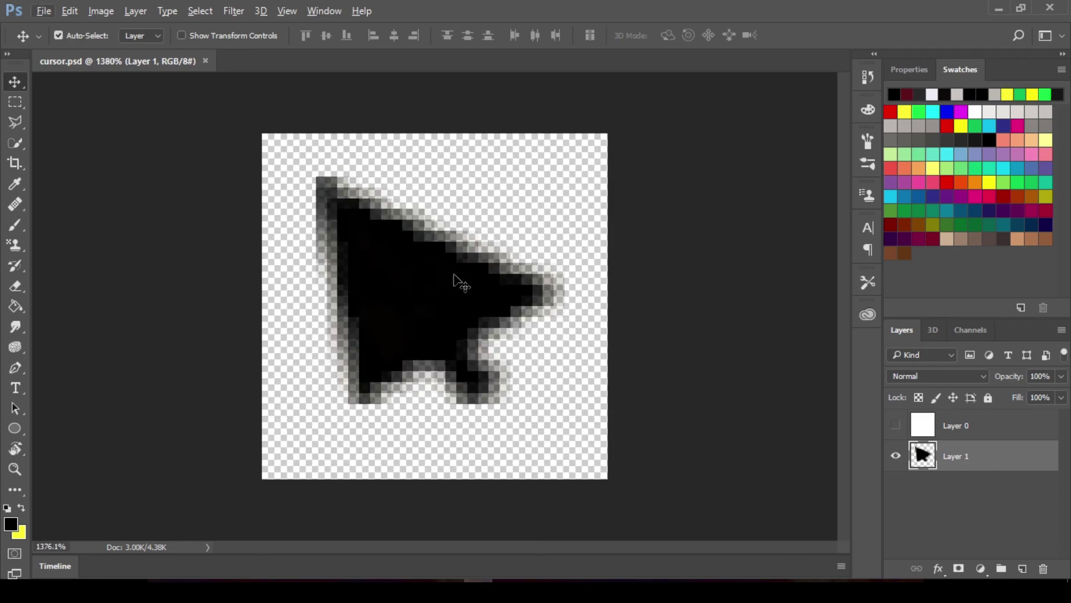